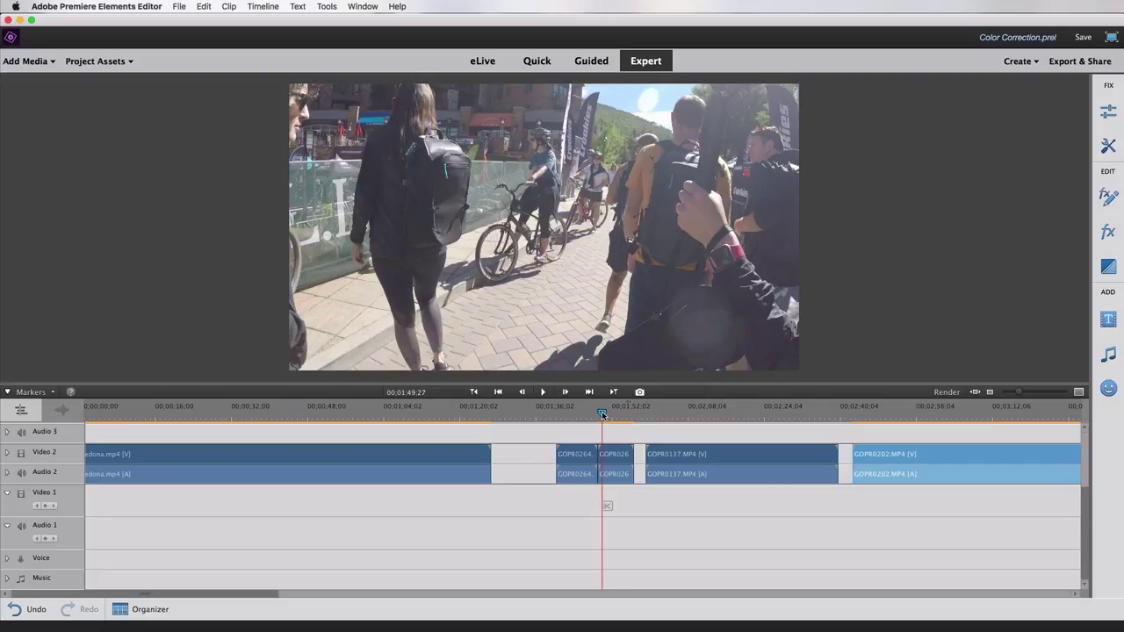
Try Auto Smart Tone on the street clip at about 00:01:50:15, and reset the adjustment
drag(602, 415, 604, 413)
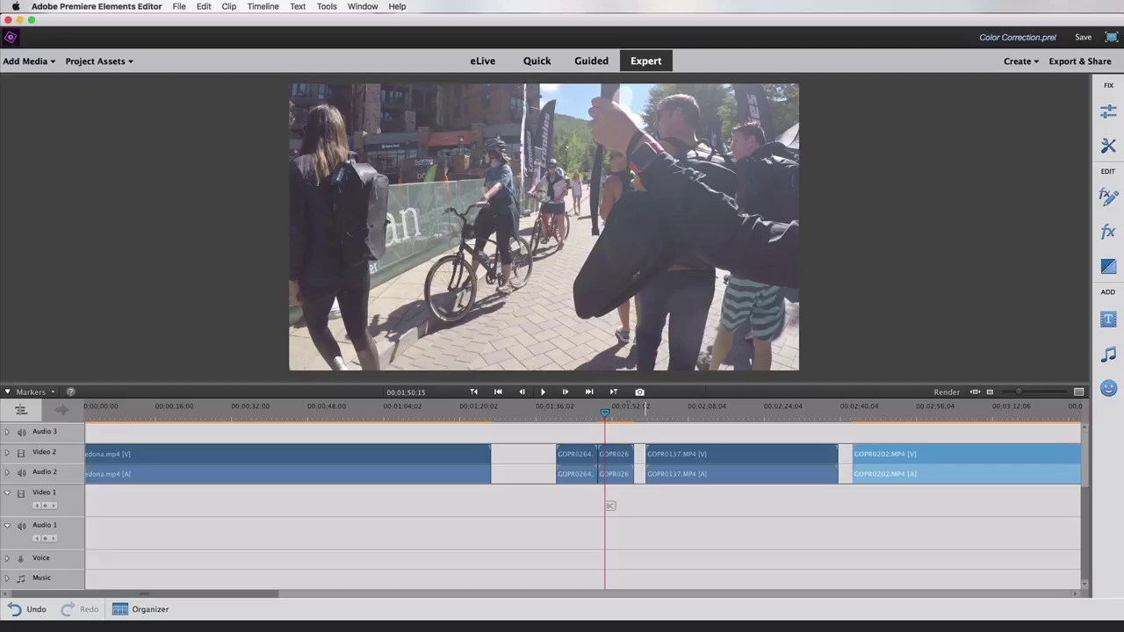
click(1108, 112)
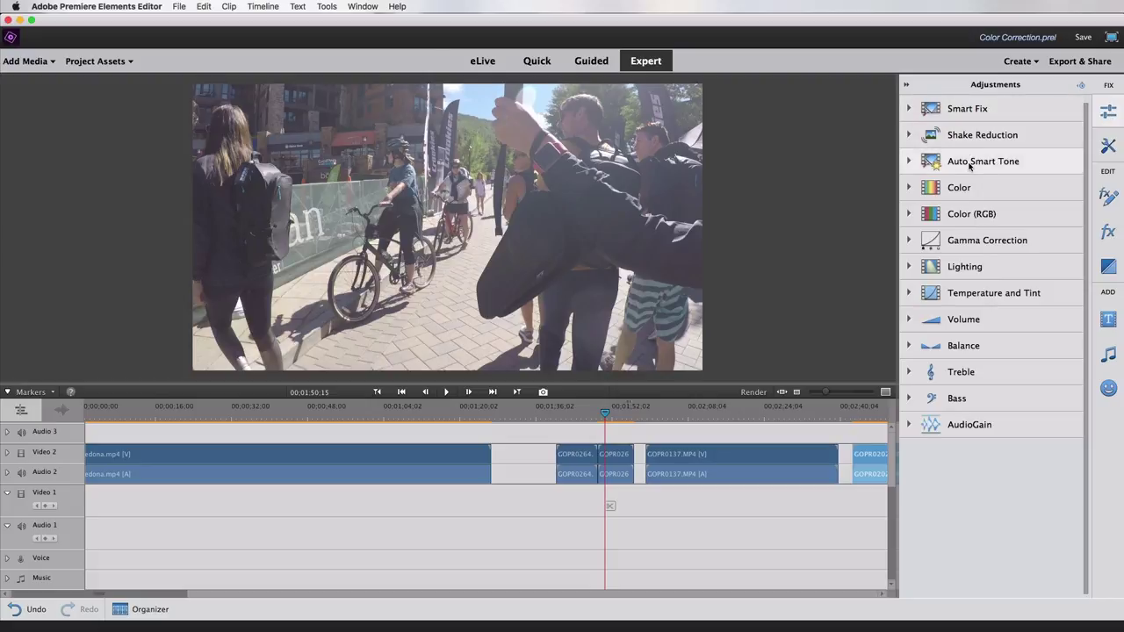
click(909, 162)
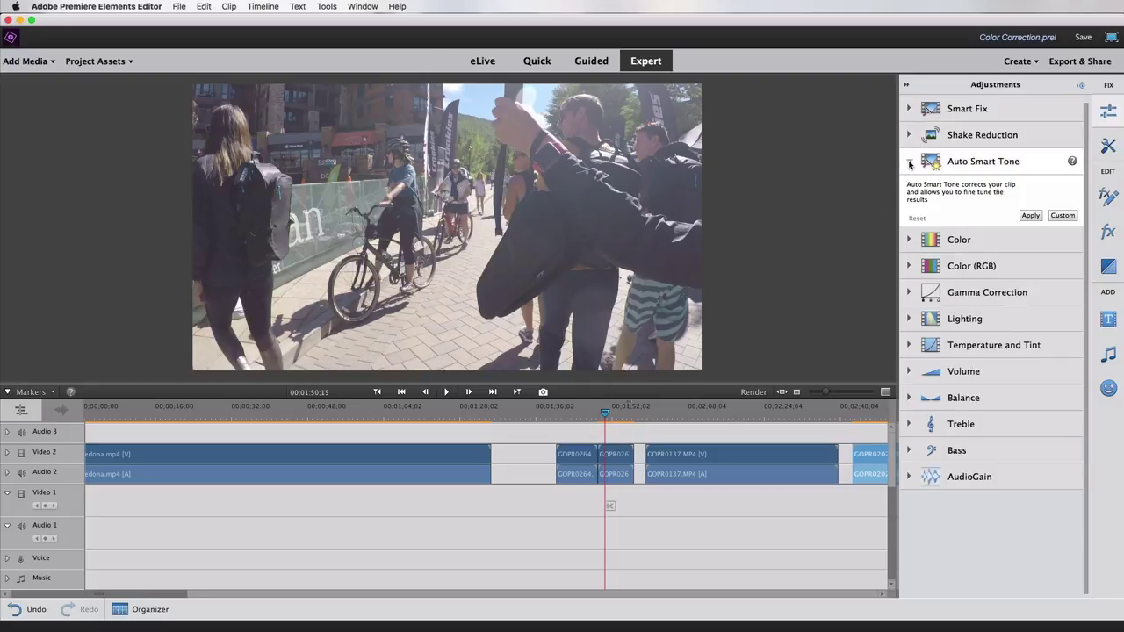
click(1030, 217)
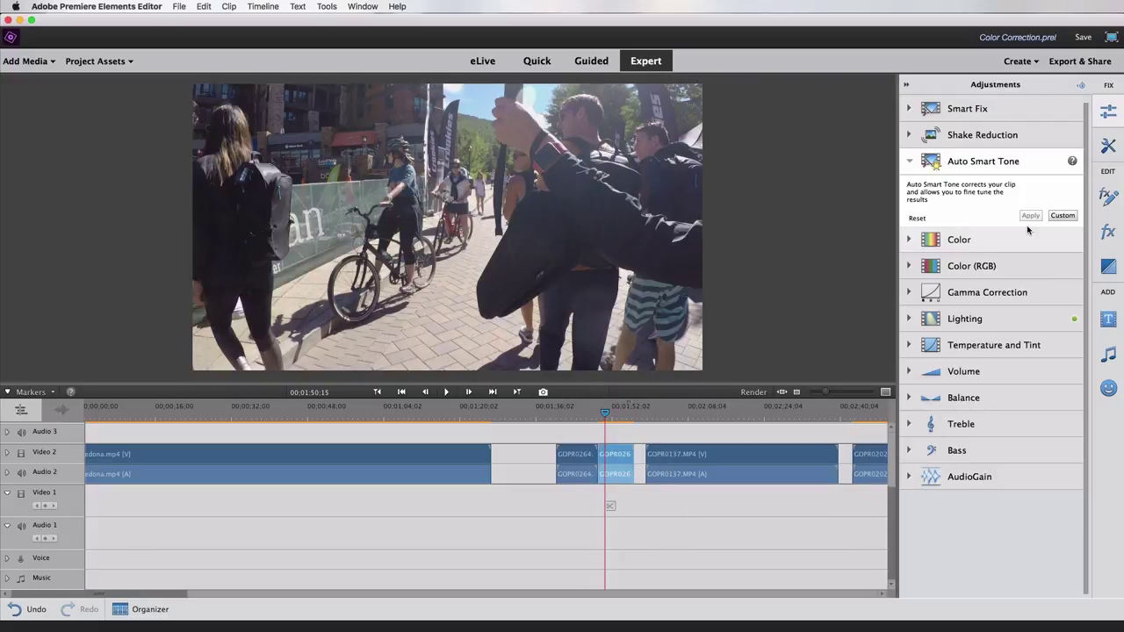
click(917, 219)
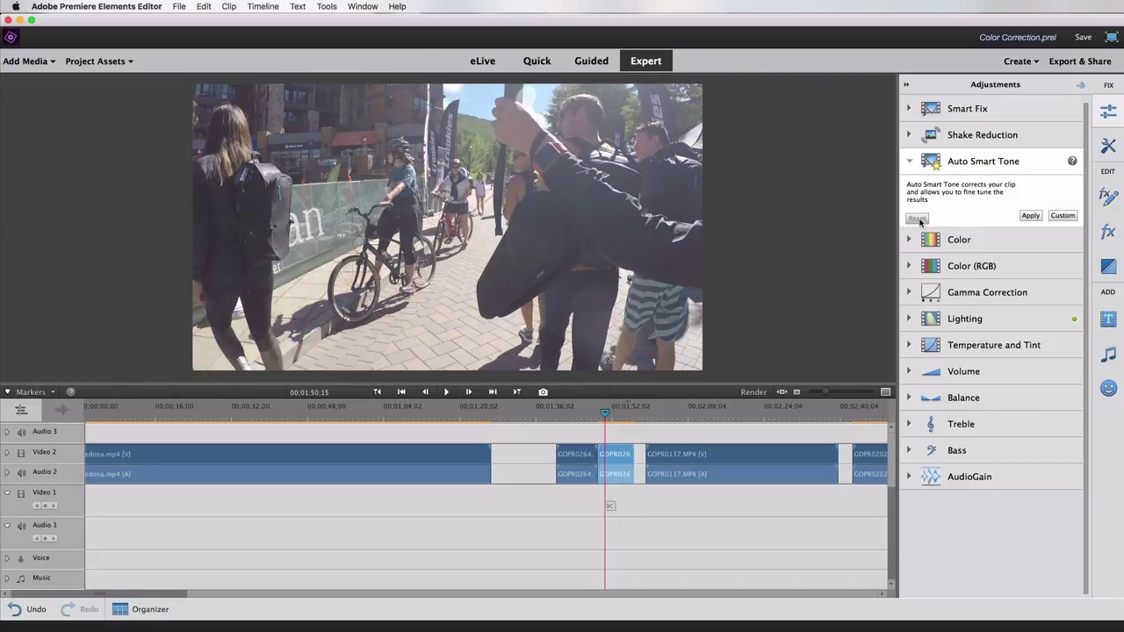
click(909, 162)
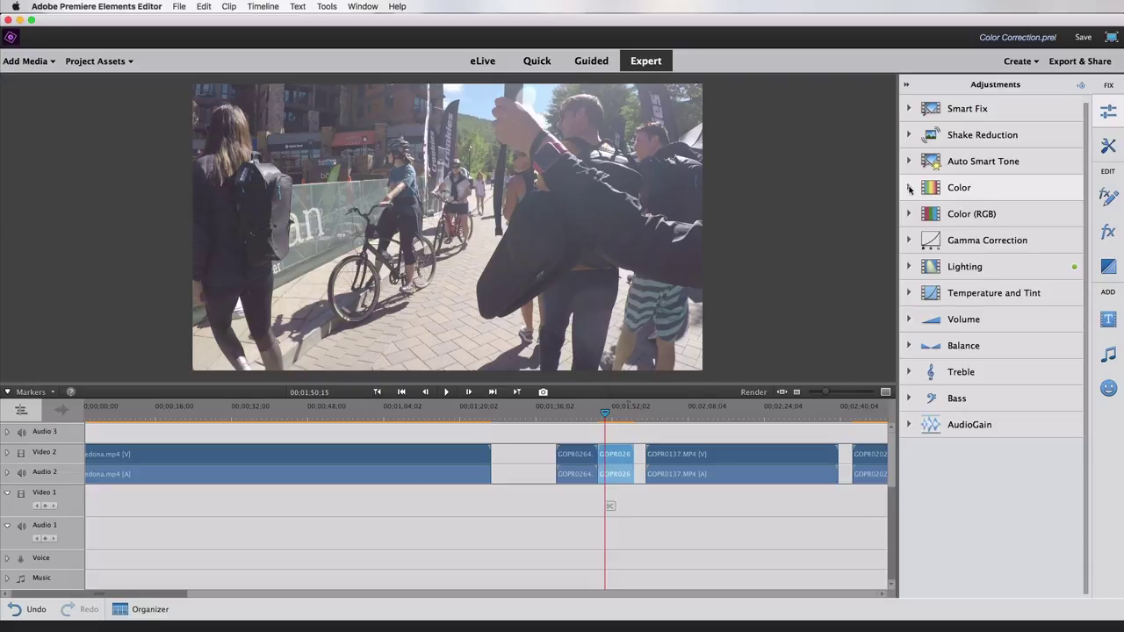
Try two Hue presets of the Color adjustment on the clip, the centre one and the last one, and reset them
click(909, 188)
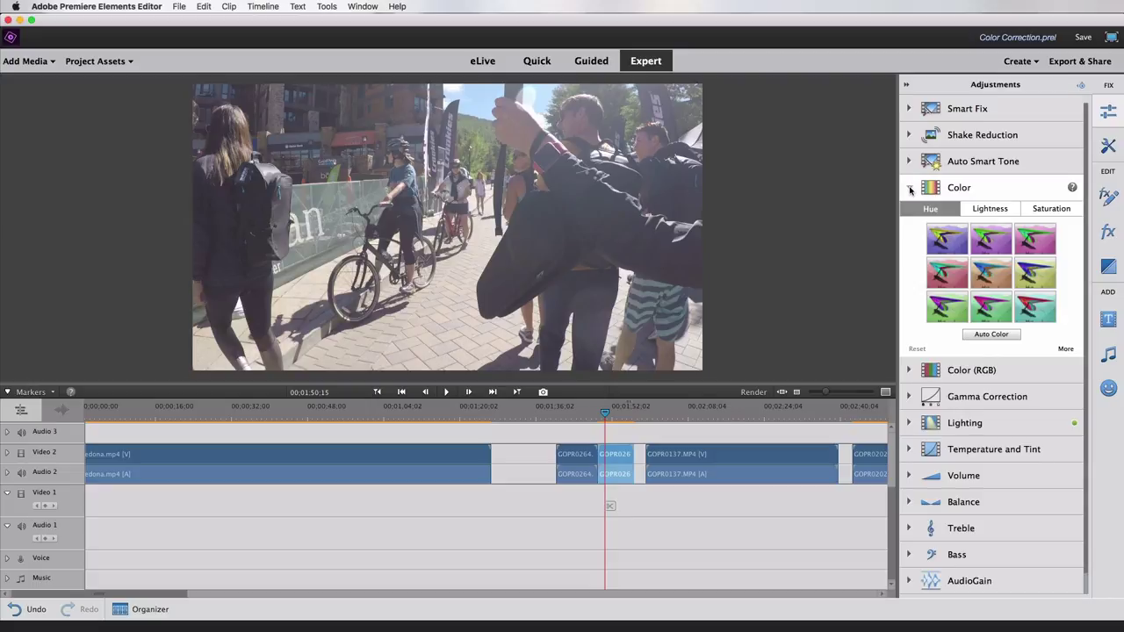
click(991, 278)
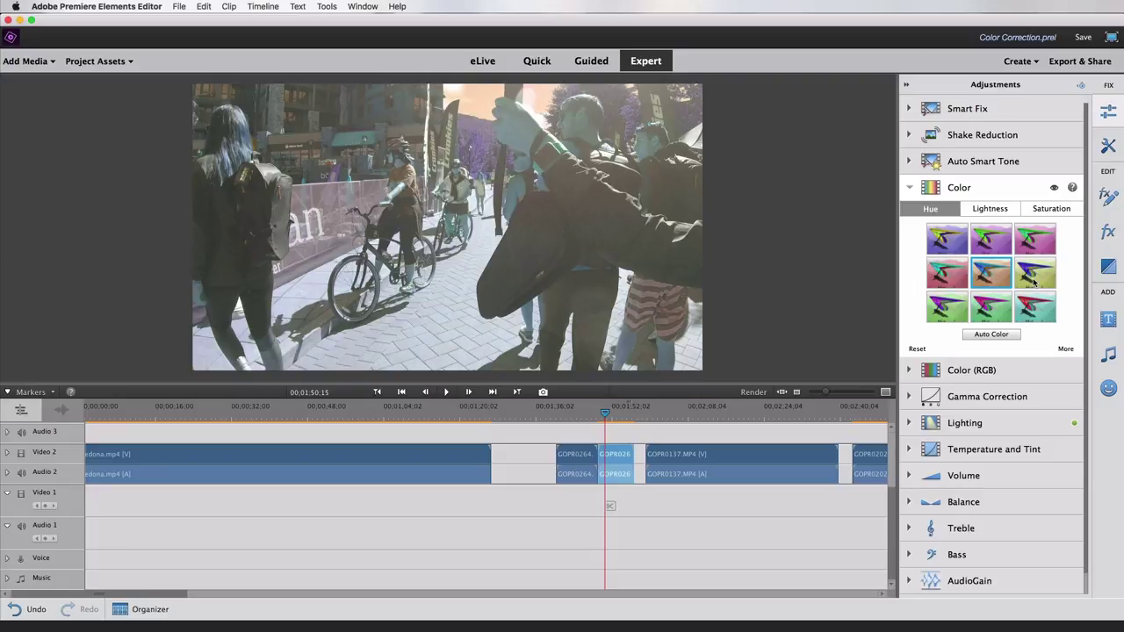
click(1034, 307)
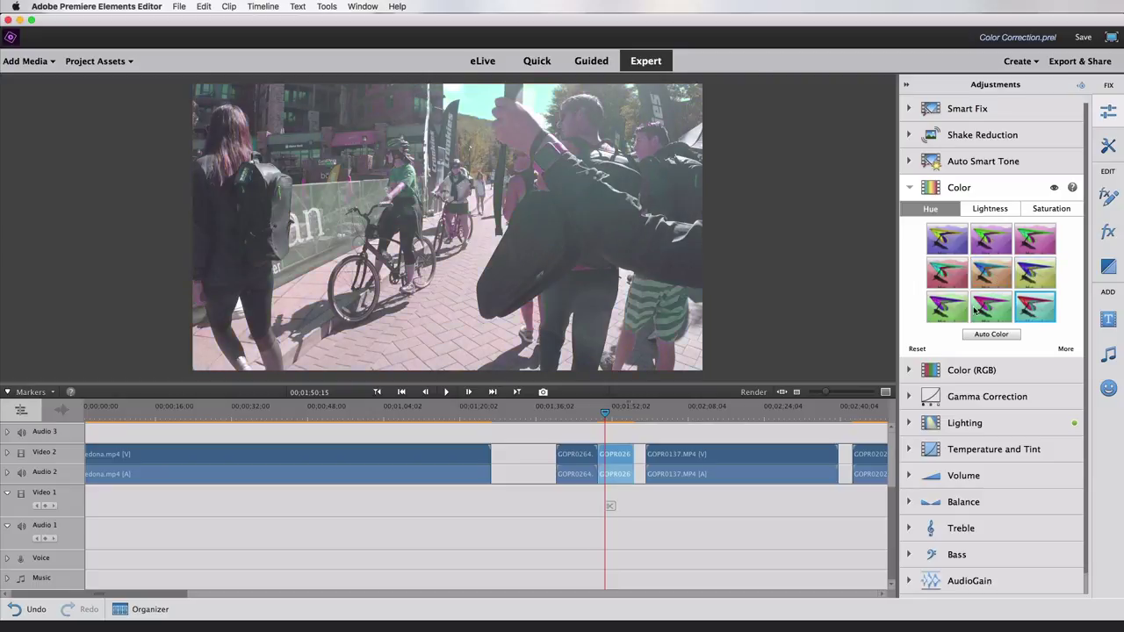
click(916, 349)
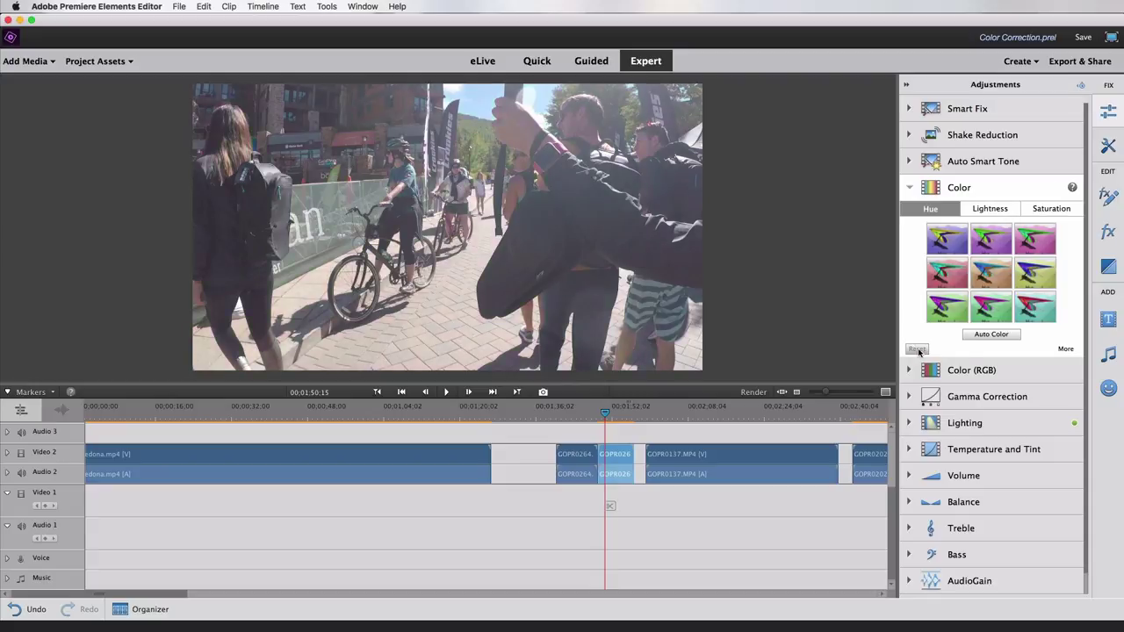
Compare the clip with Auto Color on and off, and leave it off
click(990, 338)
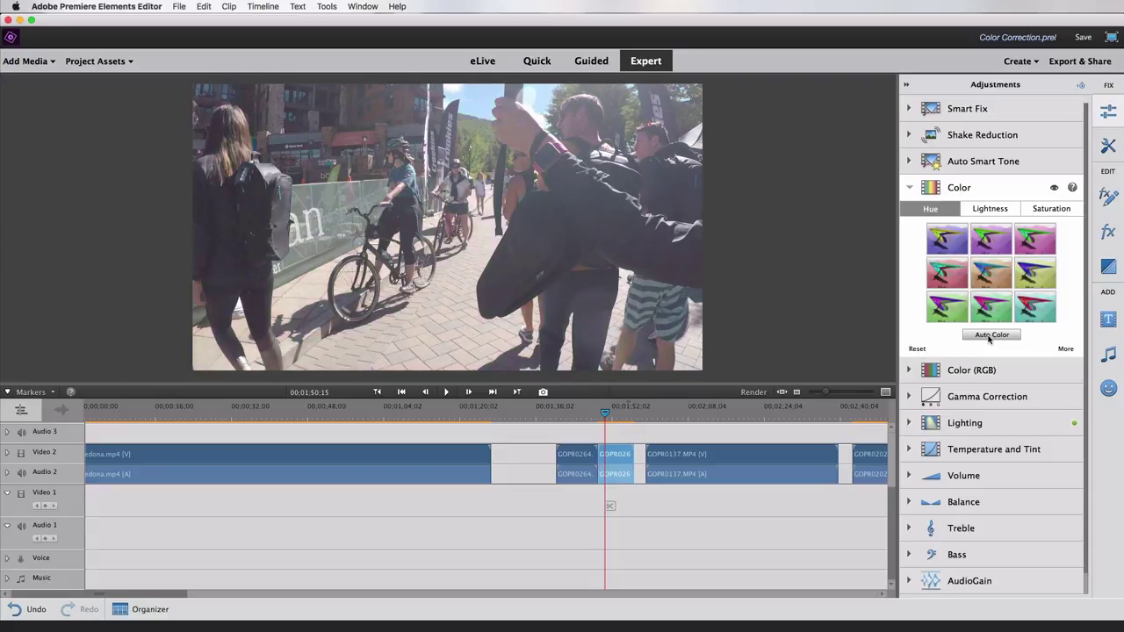
click(993, 332)
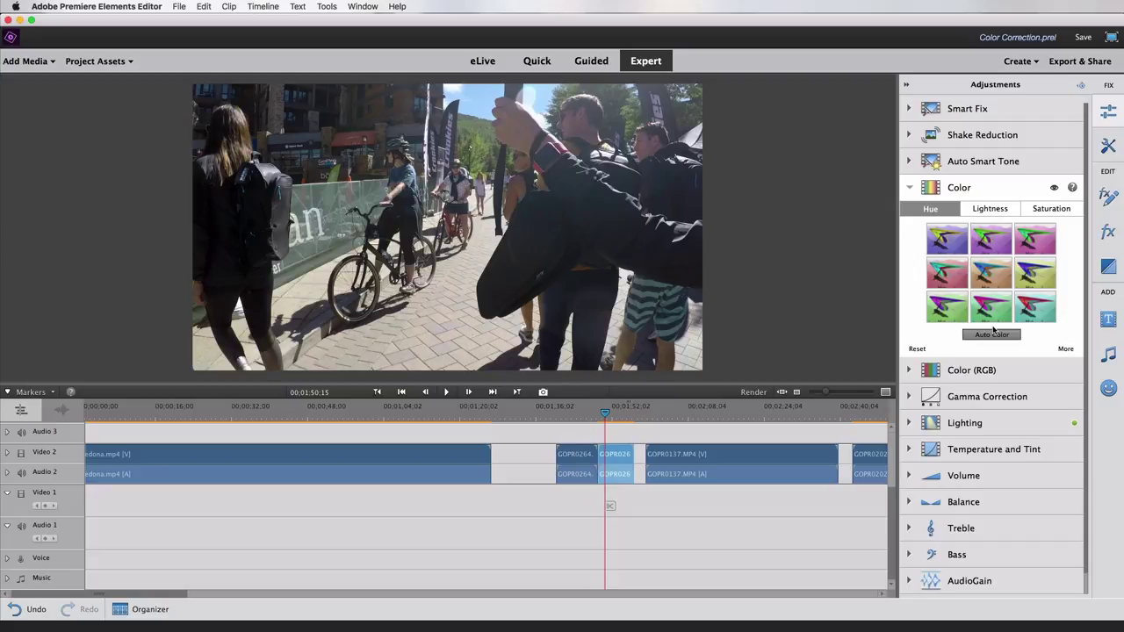
click(991, 337)
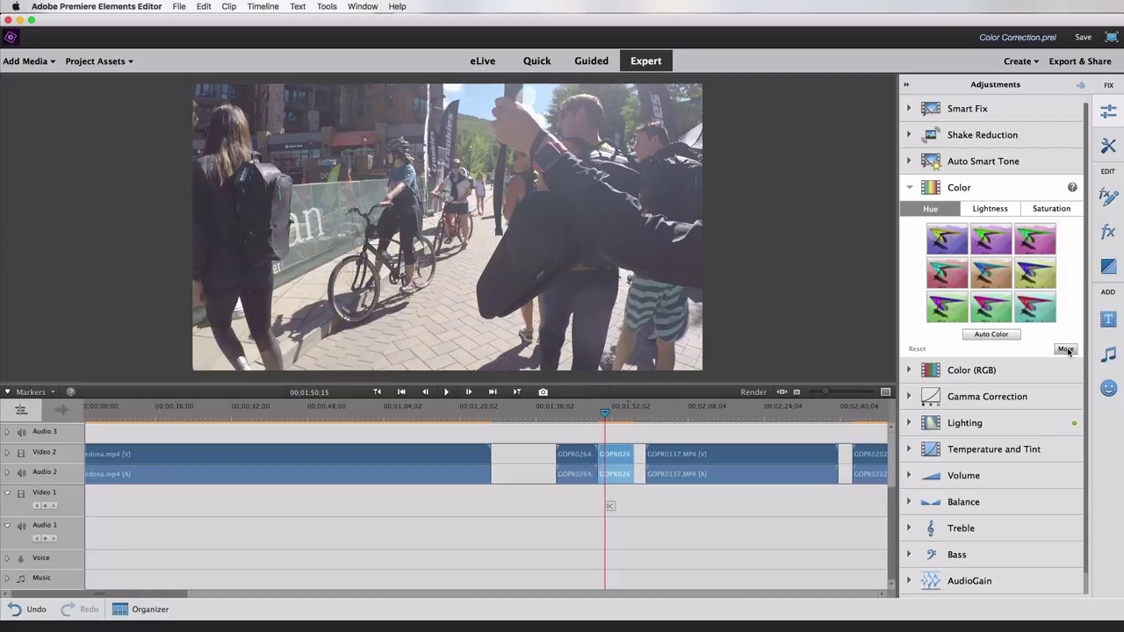
Examine the detailed Hue, Lightness and Saturation controls of the Color adjustment
click(1066, 351)
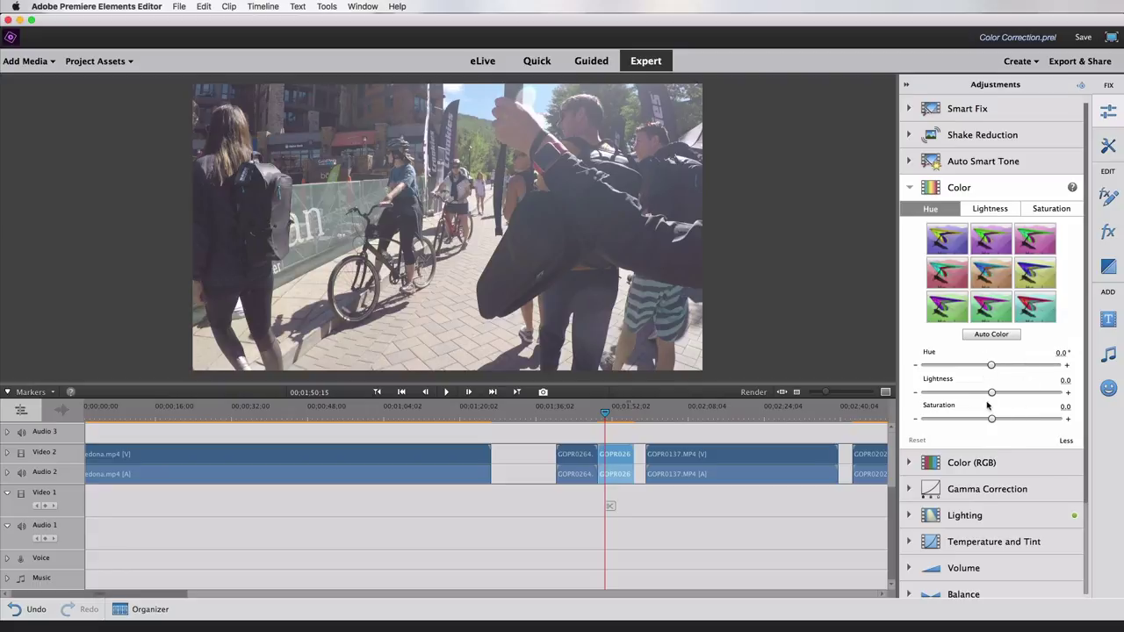
click(1066, 441)
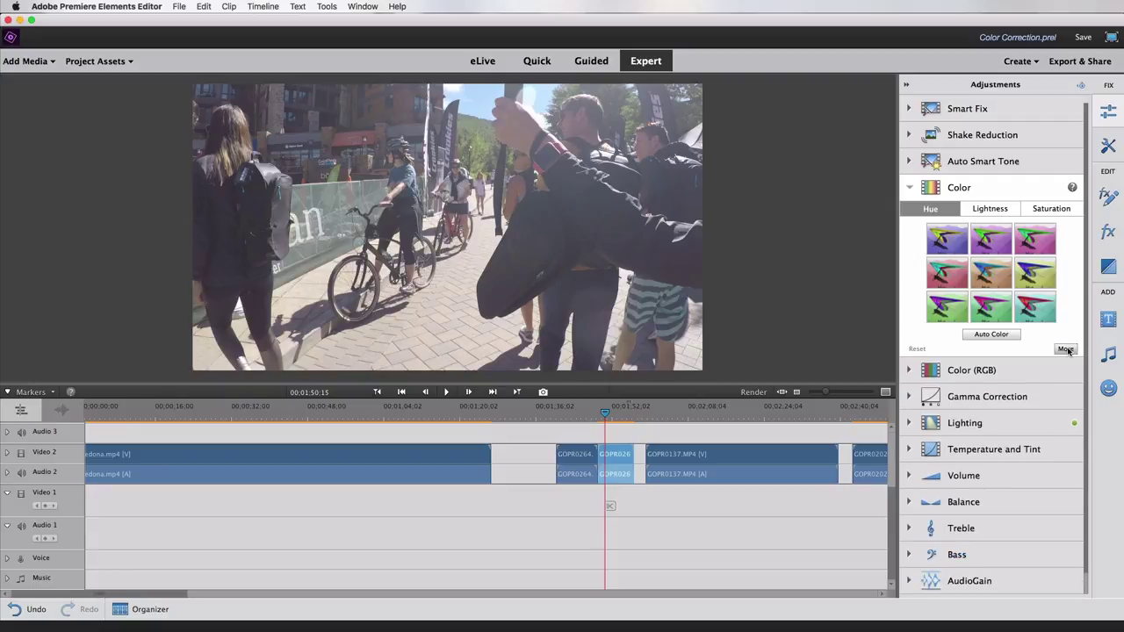
click(1066, 350)
click(1066, 441)
Try an Exposure of -31 in the clip's detailed Lighting controls at about 00:01:51:07, and reset the adjustment
click(964, 422)
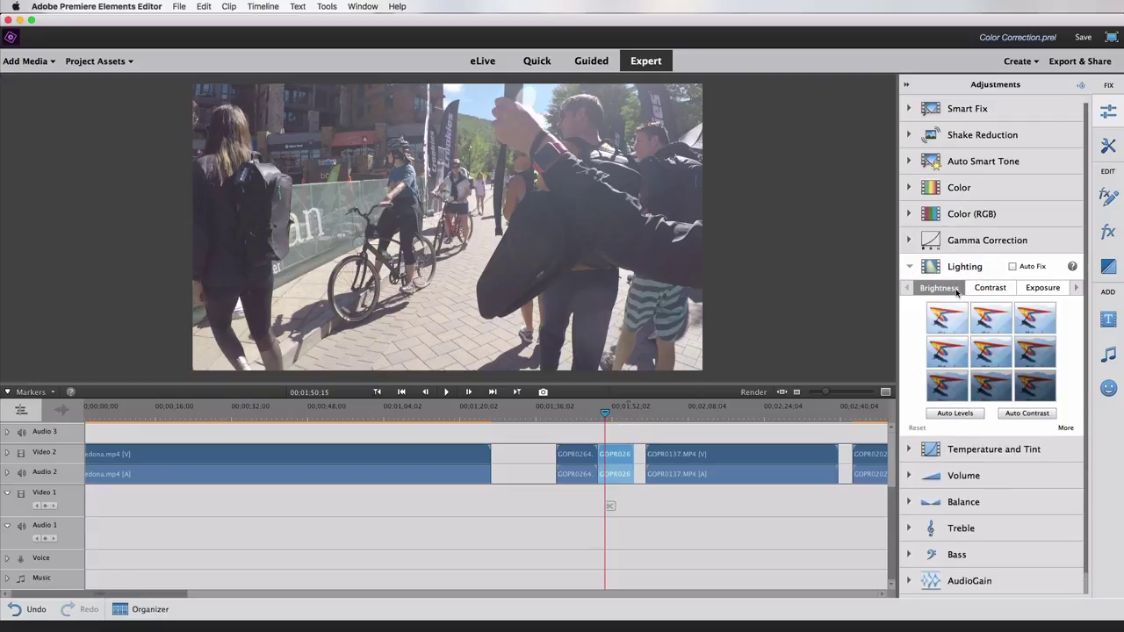
click(1065, 429)
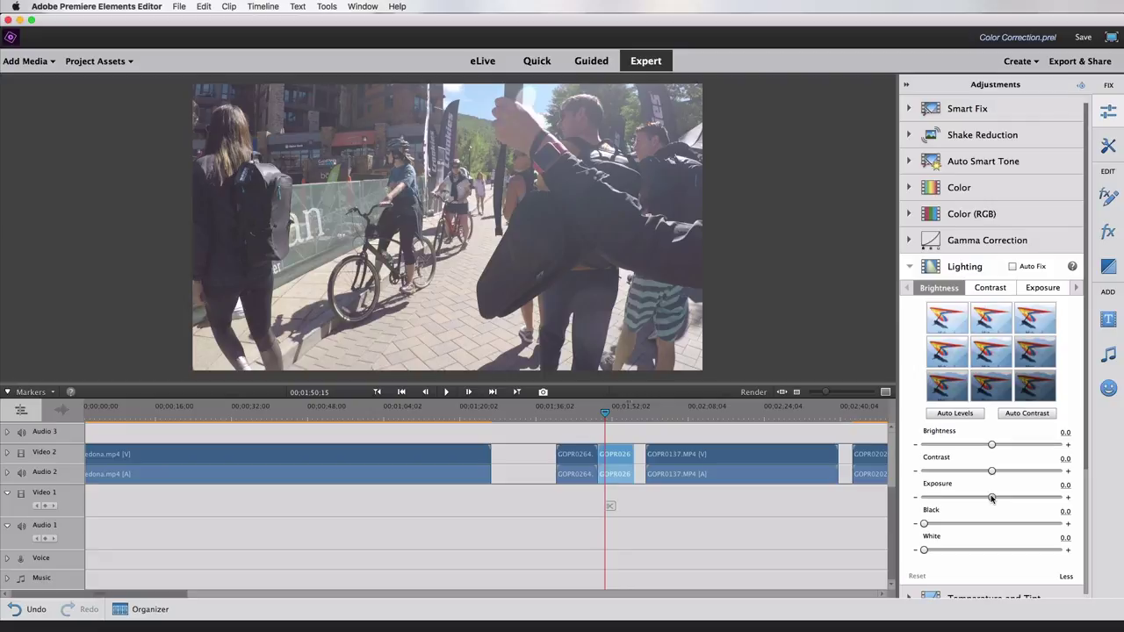
mouse_move(991, 498)
mouse_down()
mouse_move(1031, 499)
mouse_move(973, 503)
mouse_move(991, 498)
mouse_up()
drag(604, 414, 607, 414)
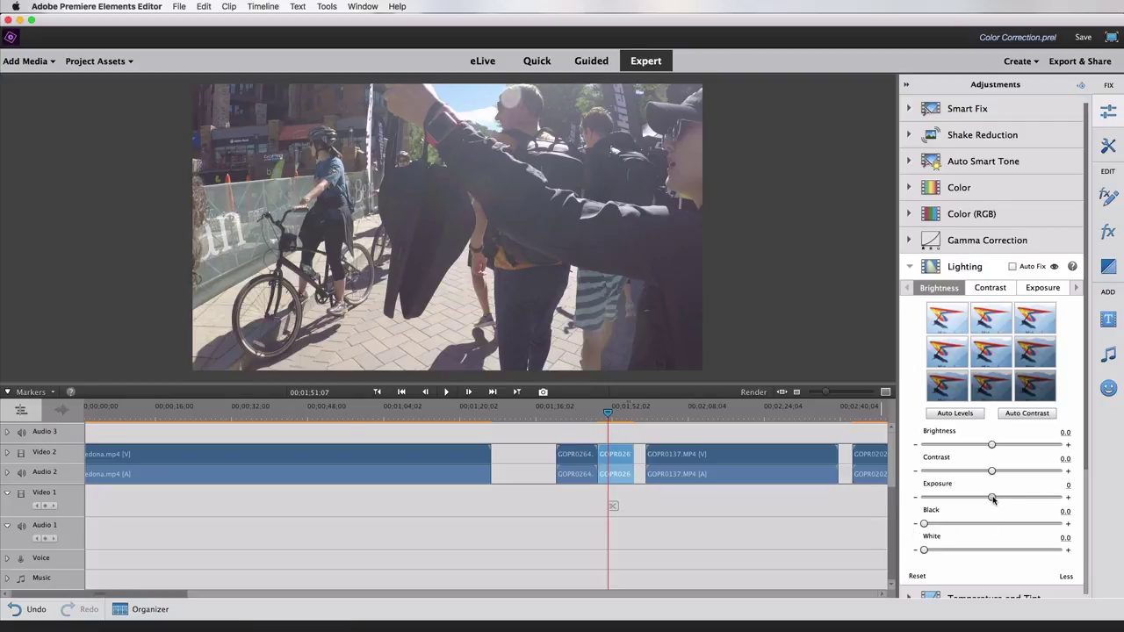
drag(991, 497, 971, 502)
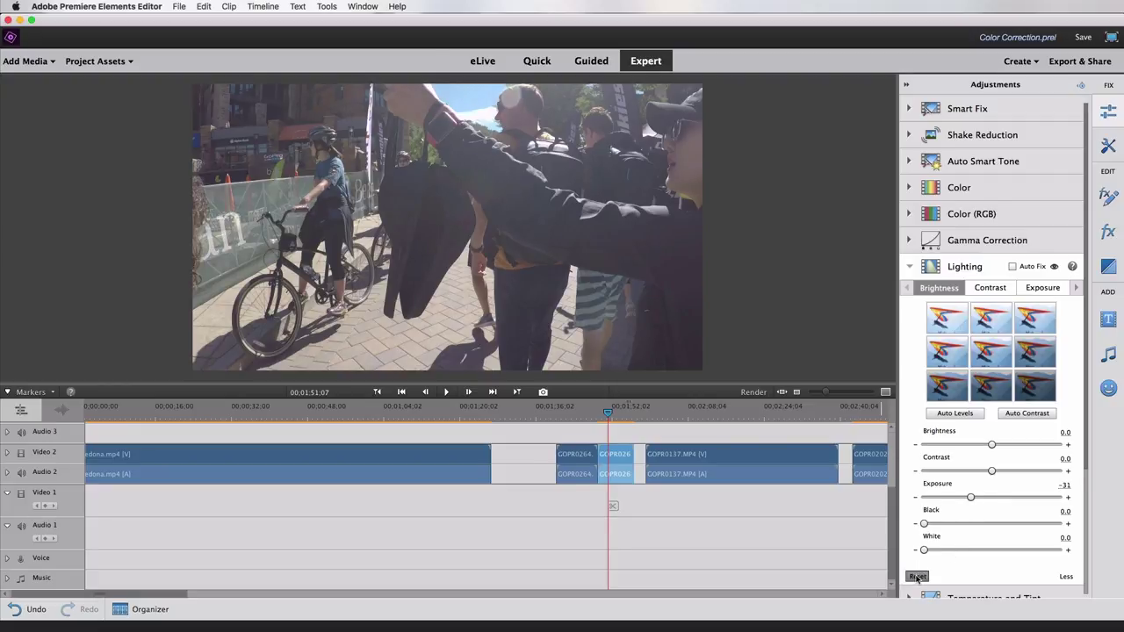
click(917, 577)
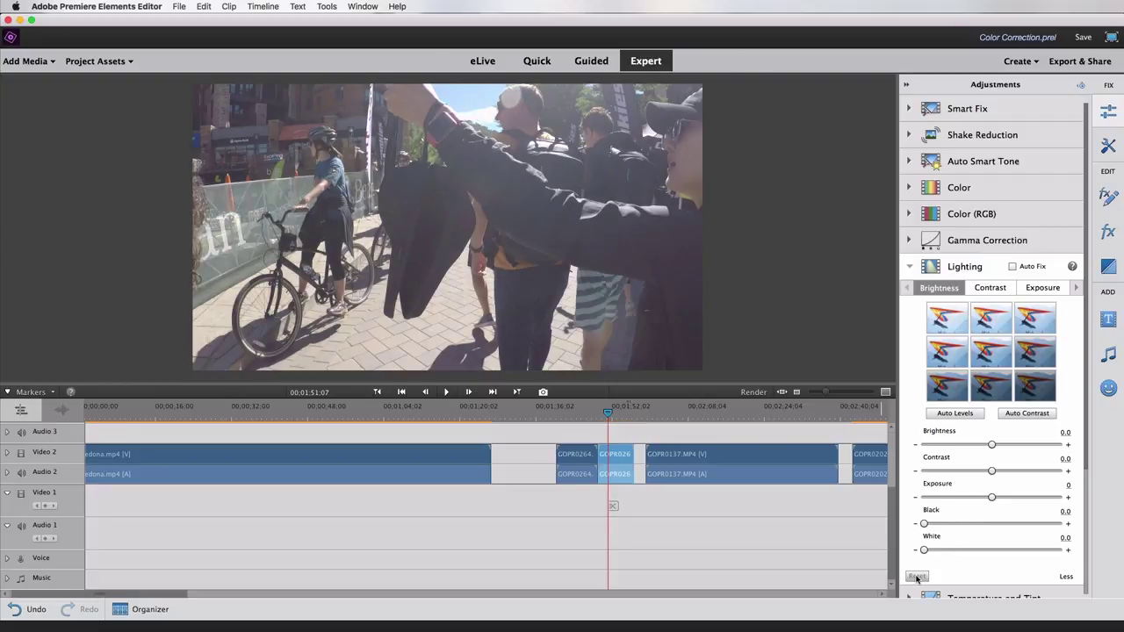
Compare Auto Levels and Auto Contrast in the clip's Lighting adjustment, and keep only Auto Contrast on
click(952, 420)
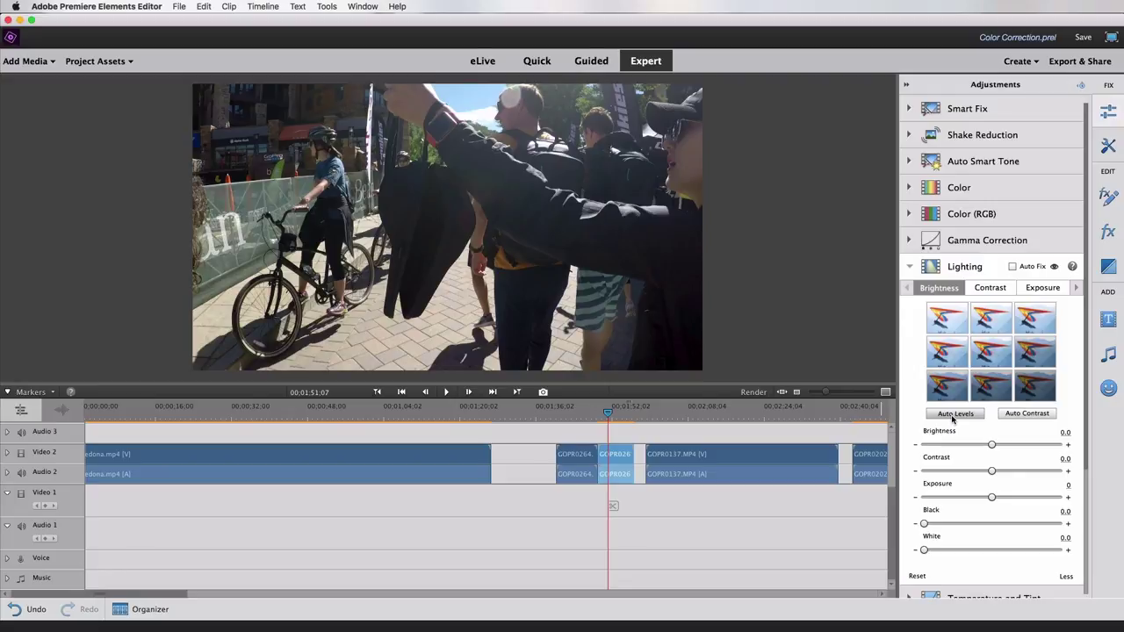
click(952, 419)
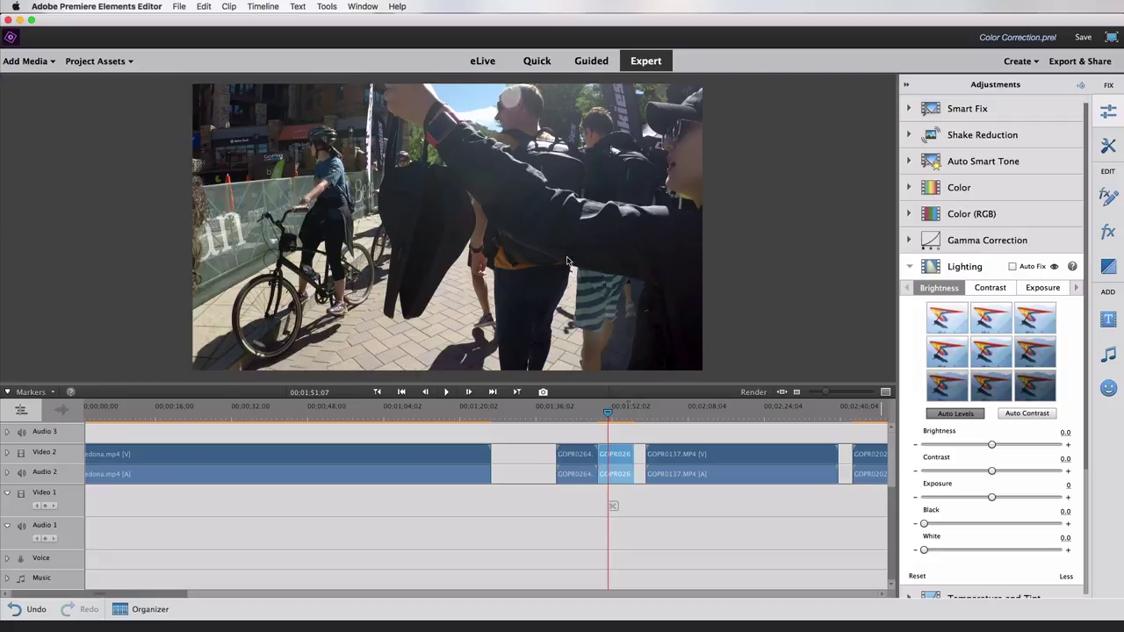
click(1023, 416)
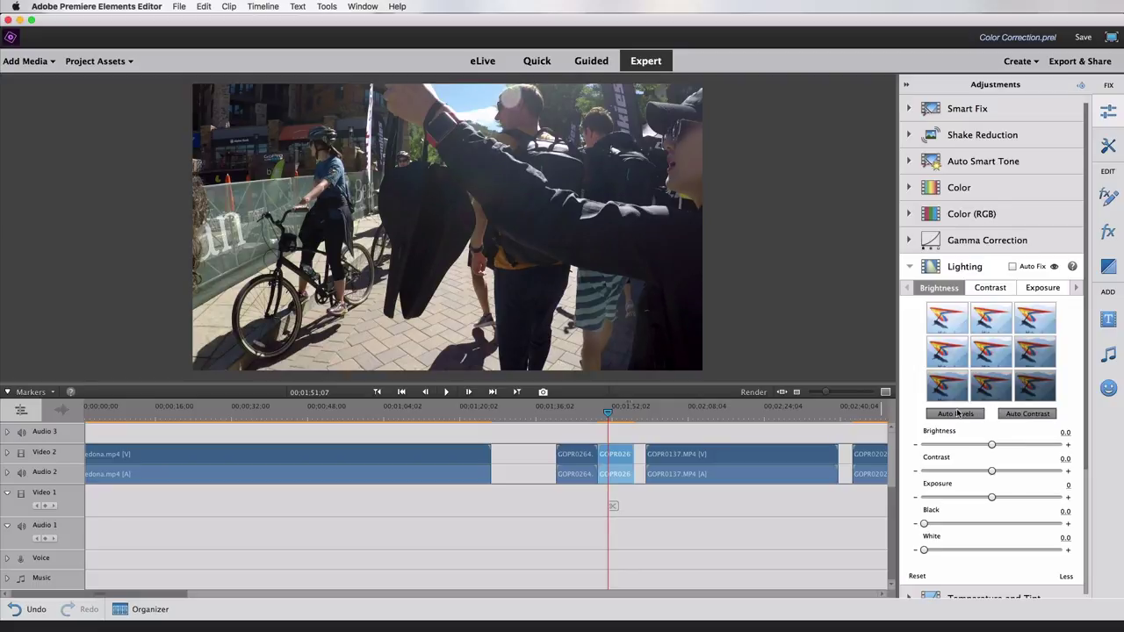
click(1024, 415)
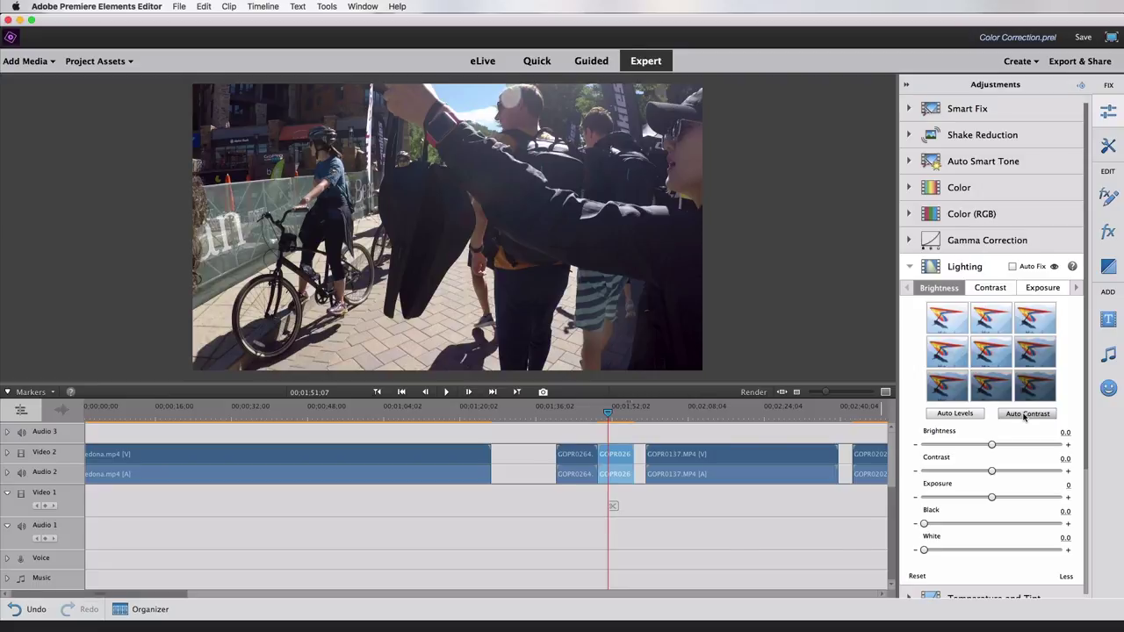
click(1022, 417)
click(1014, 416)
click(1013, 416)
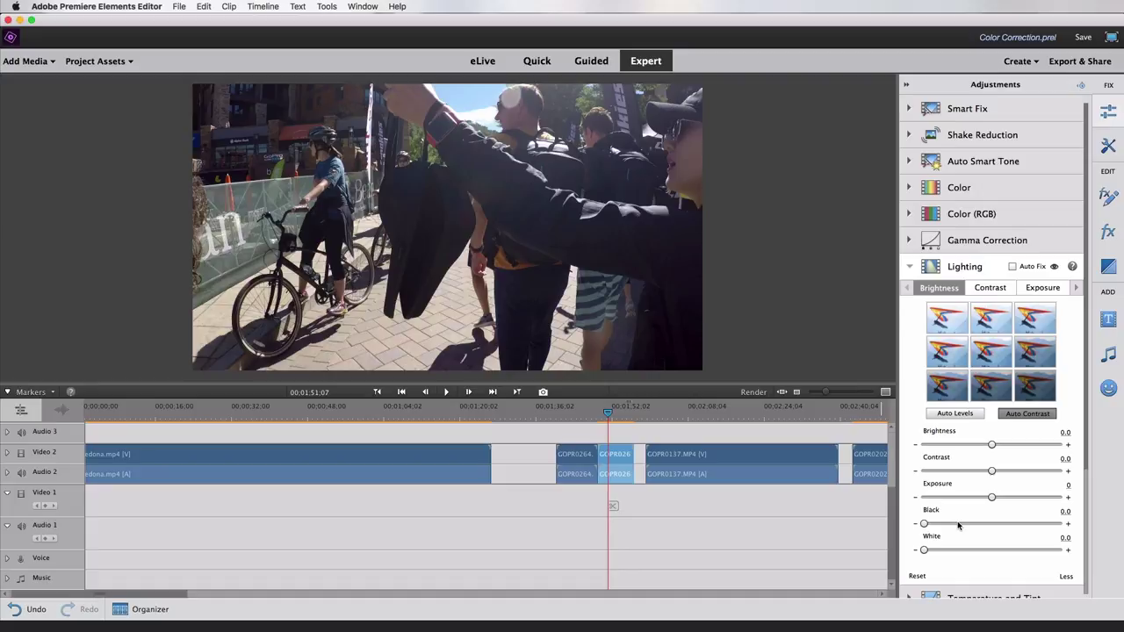
key(super+s)
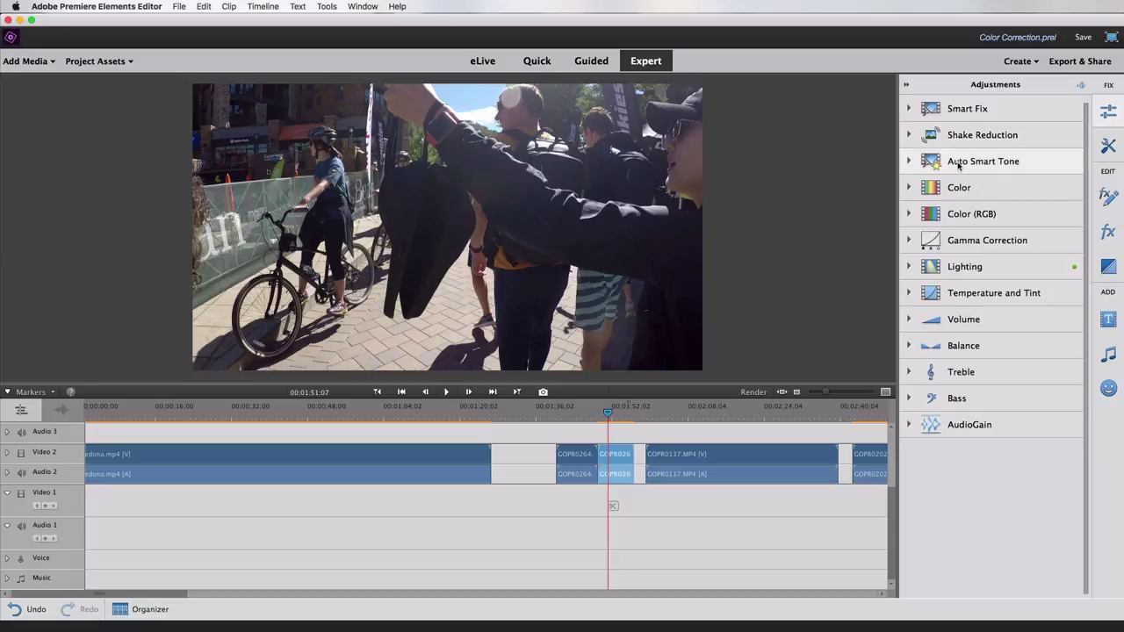
Try the centre Red preset of the Color (RGB) adjustment with Red at 120, and reset the adjustment
click(909, 214)
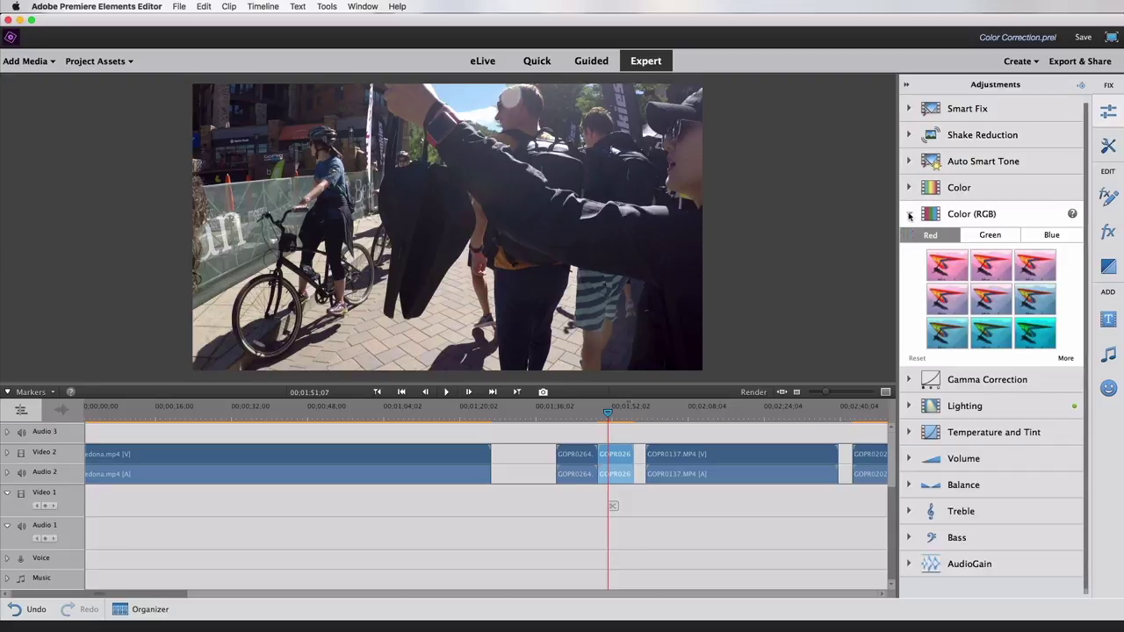
click(984, 300)
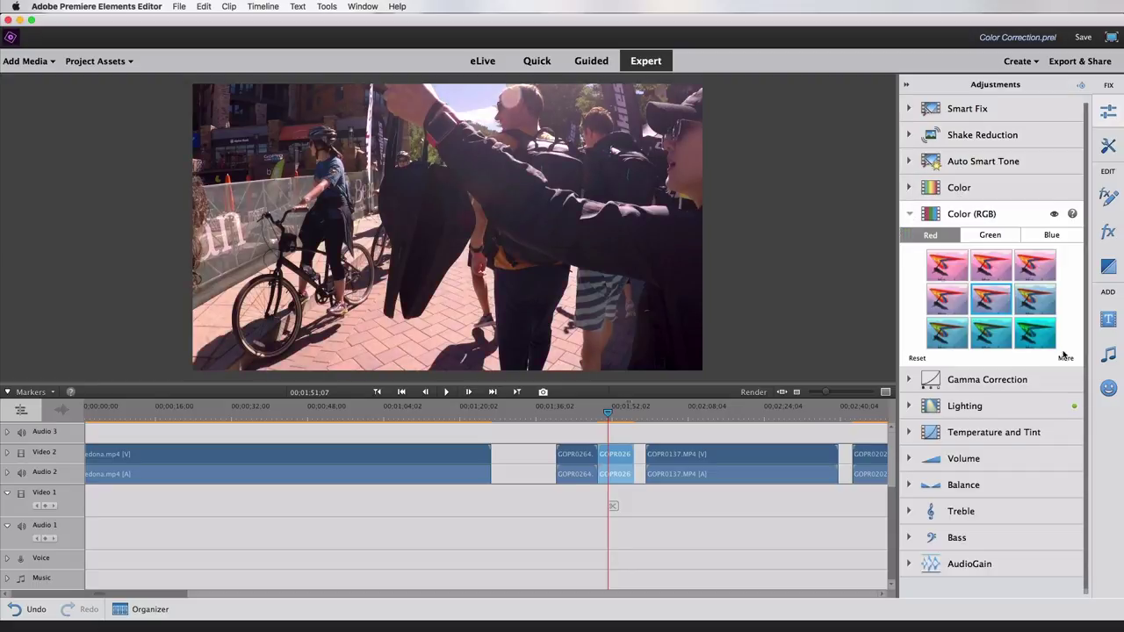
click(1065, 359)
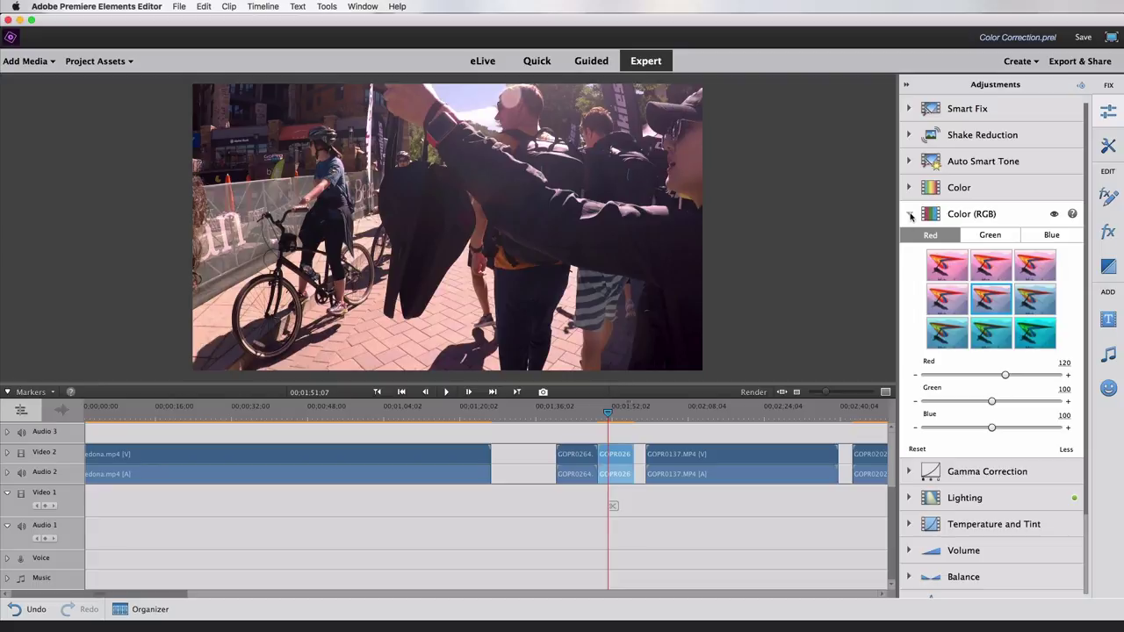
click(916, 449)
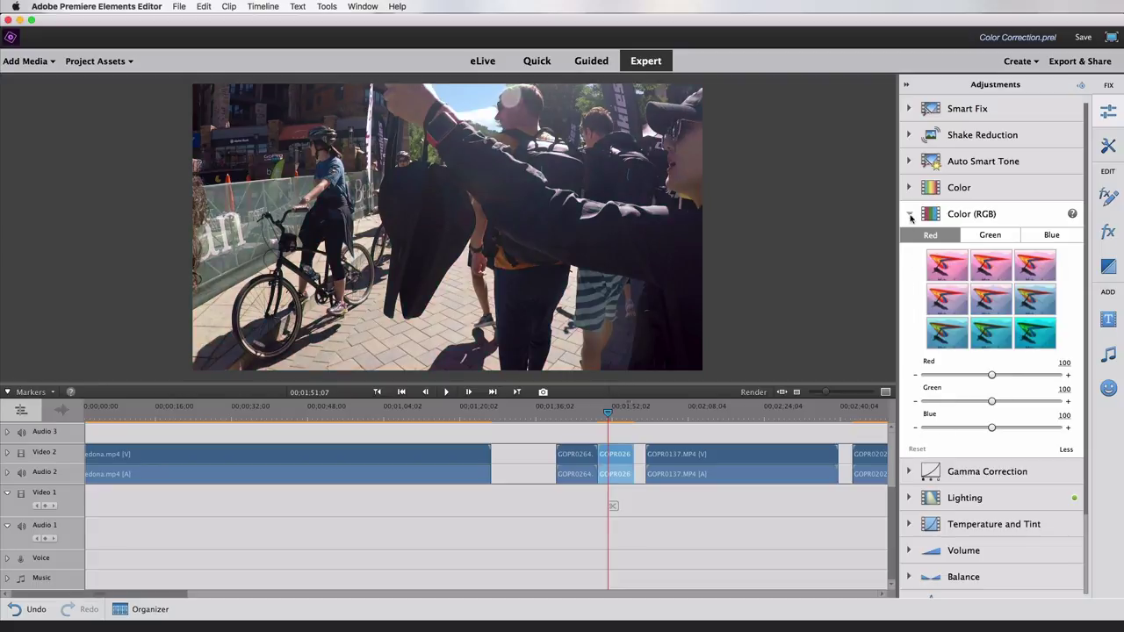
click(909, 215)
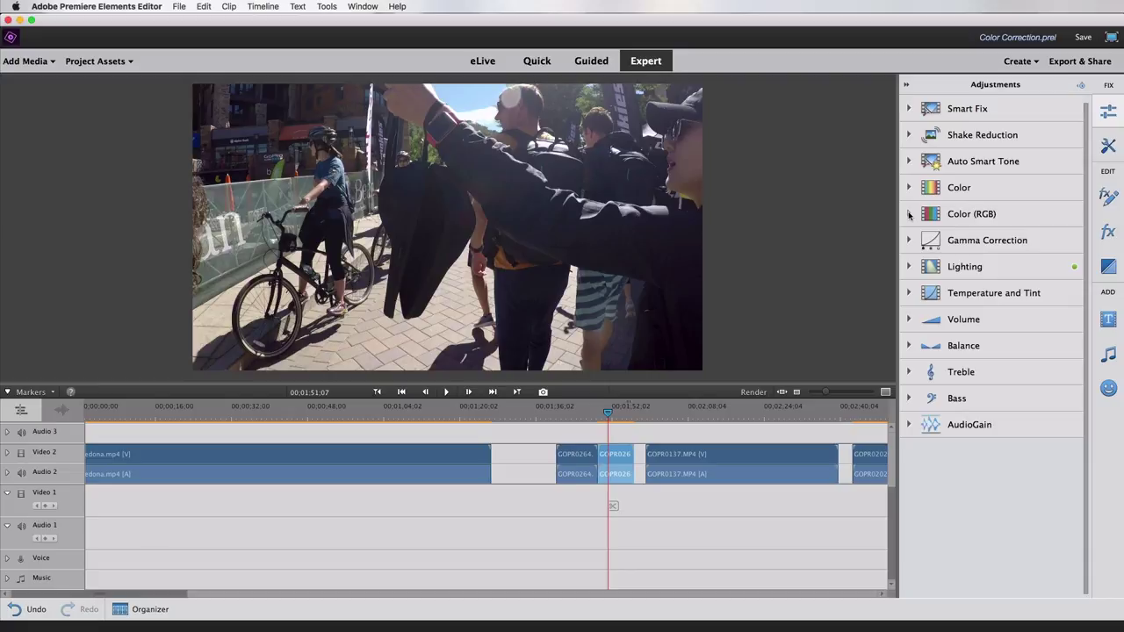
Try the Temperature control in the clip's detailed Temperature and Tint adjustment, ending at 0
click(909, 293)
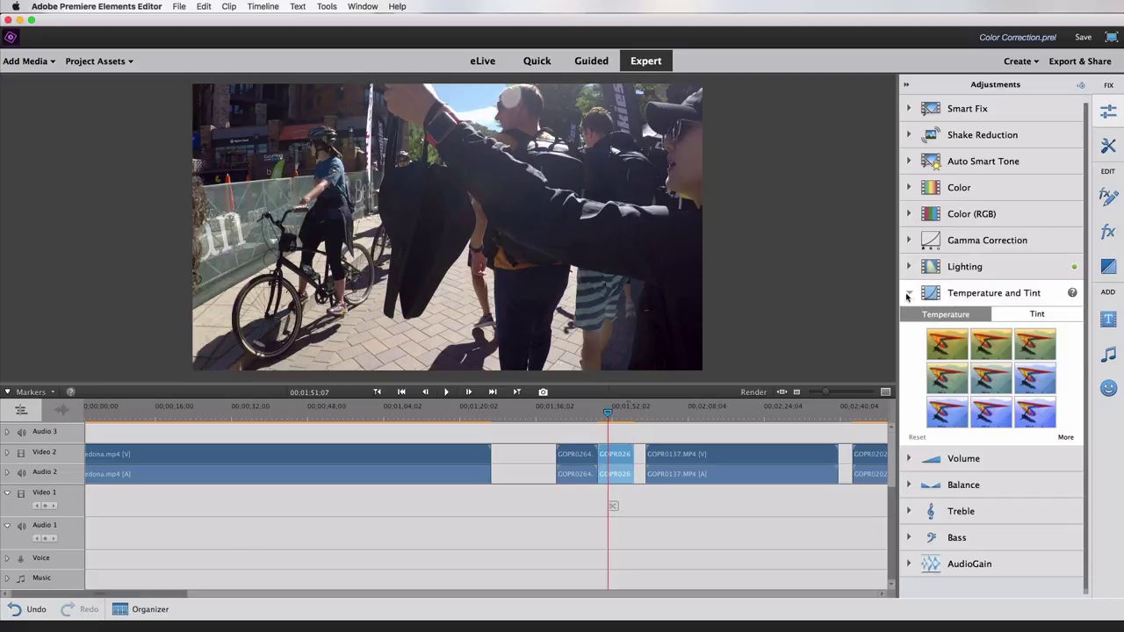
click(1061, 436)
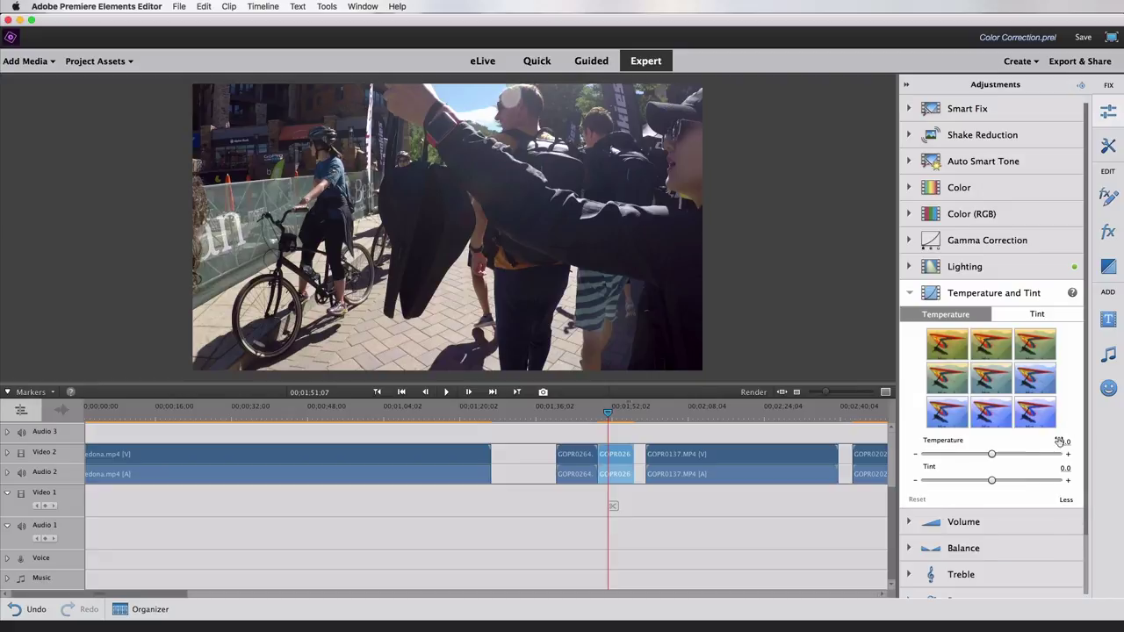
mouse_move(991, 456)
mouse_down()
mouse_move(1029, 457)
mouse_move(977, 460)
mouse_move(992, 456)
mouse_up()
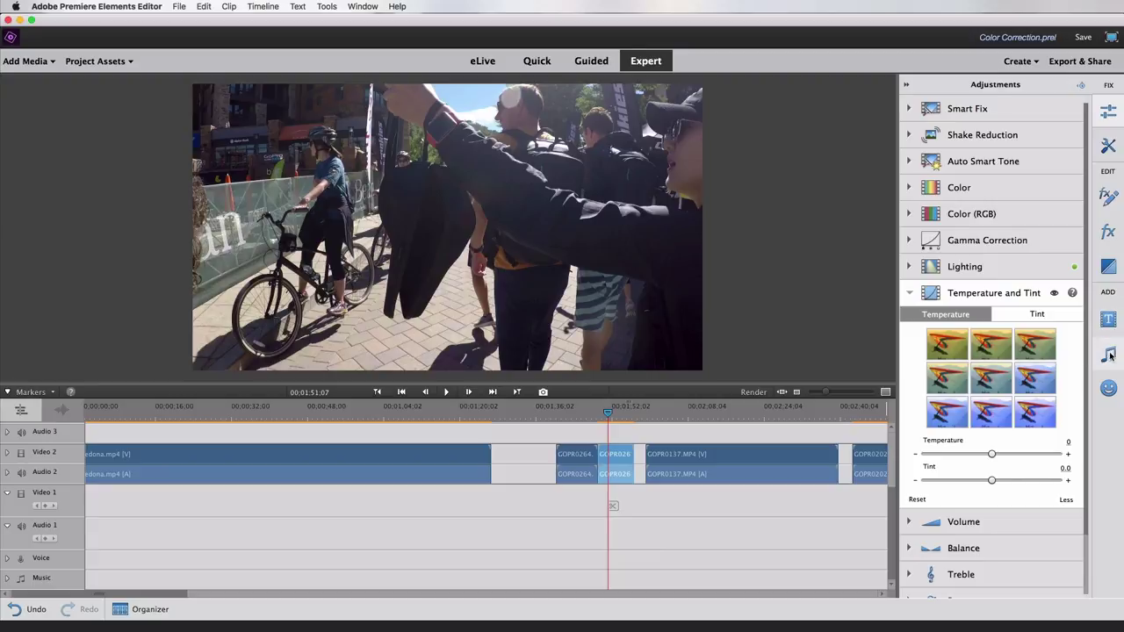
Apply the HSL Tuner effect from the Color Correction category to the selected street clip, and expand its Hue and Saturation controls
click(1108, 231)
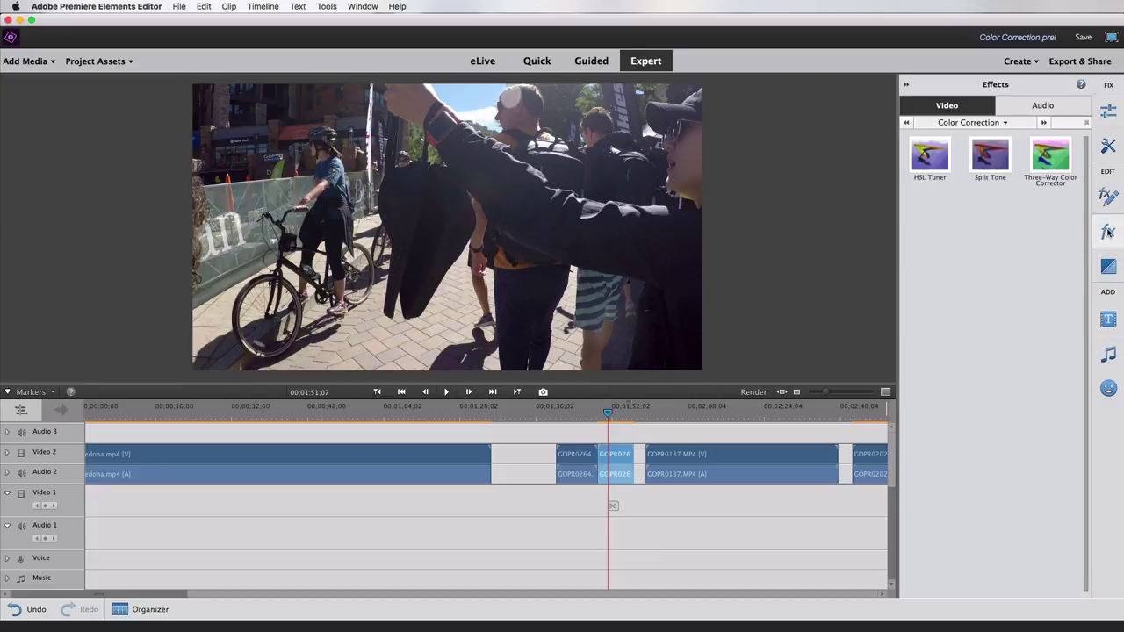
click(1001, 124)
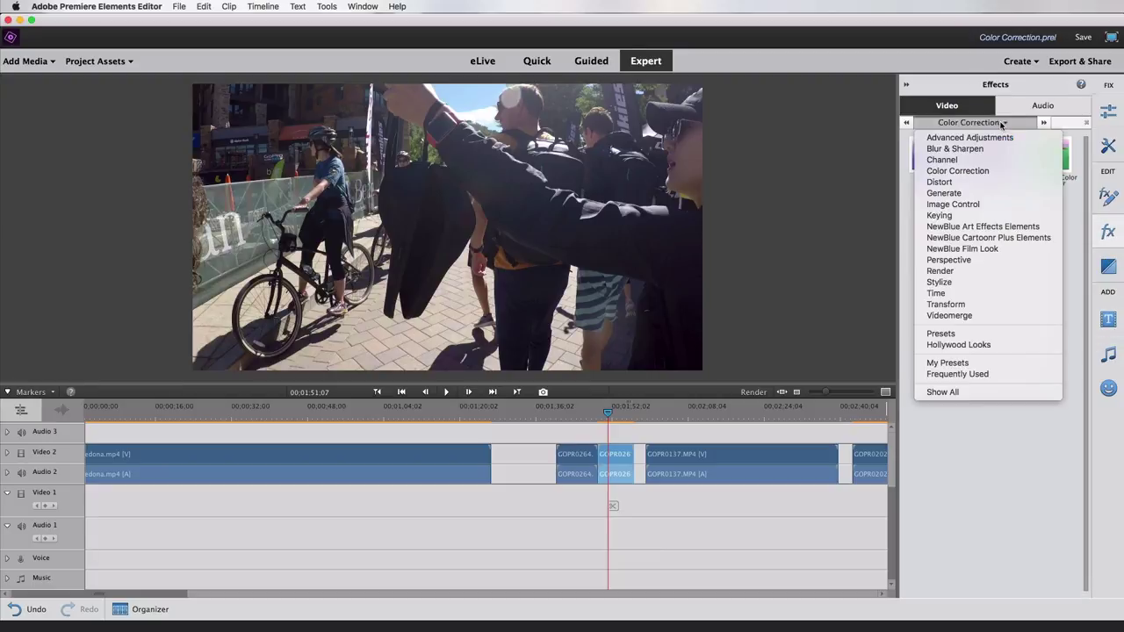
click(952, 171)
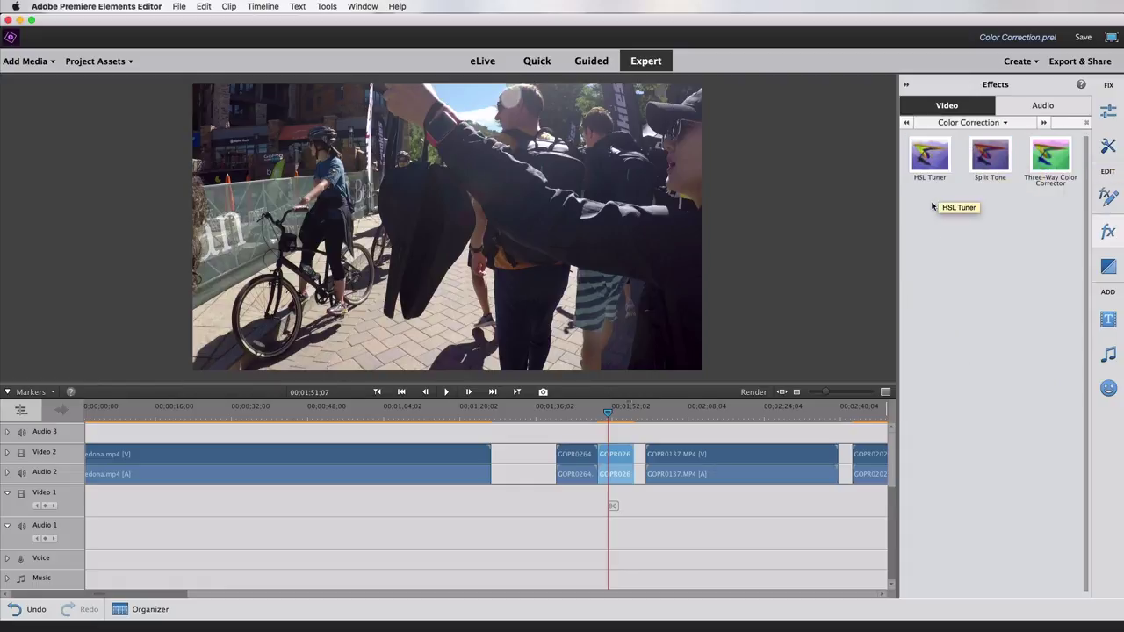
key(super+z)
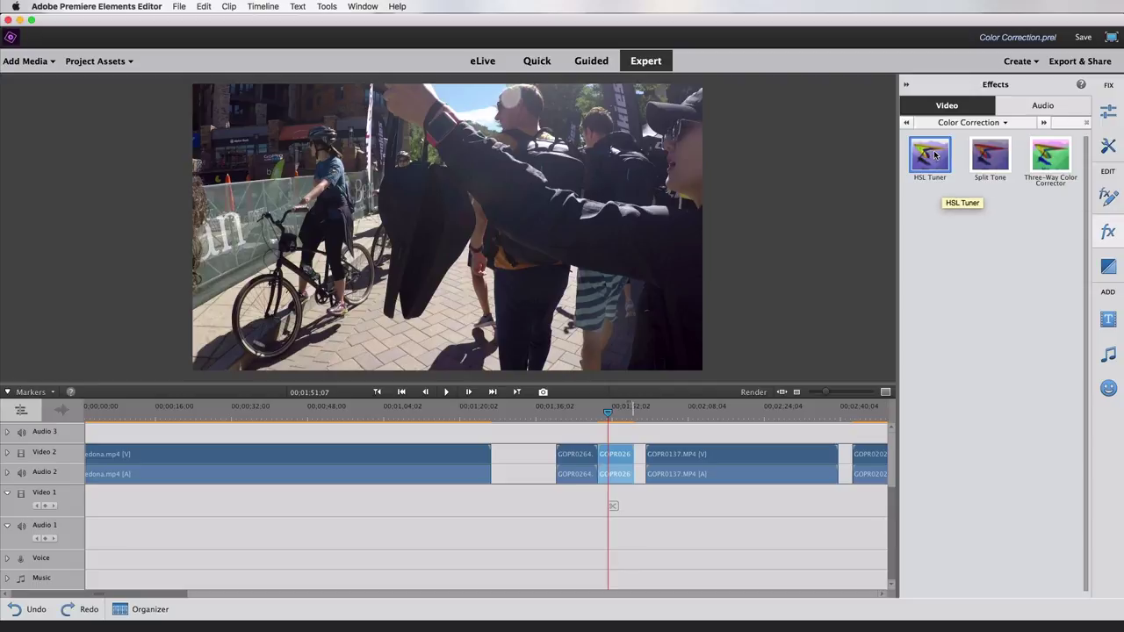
drag(866, 268, 621, 457)
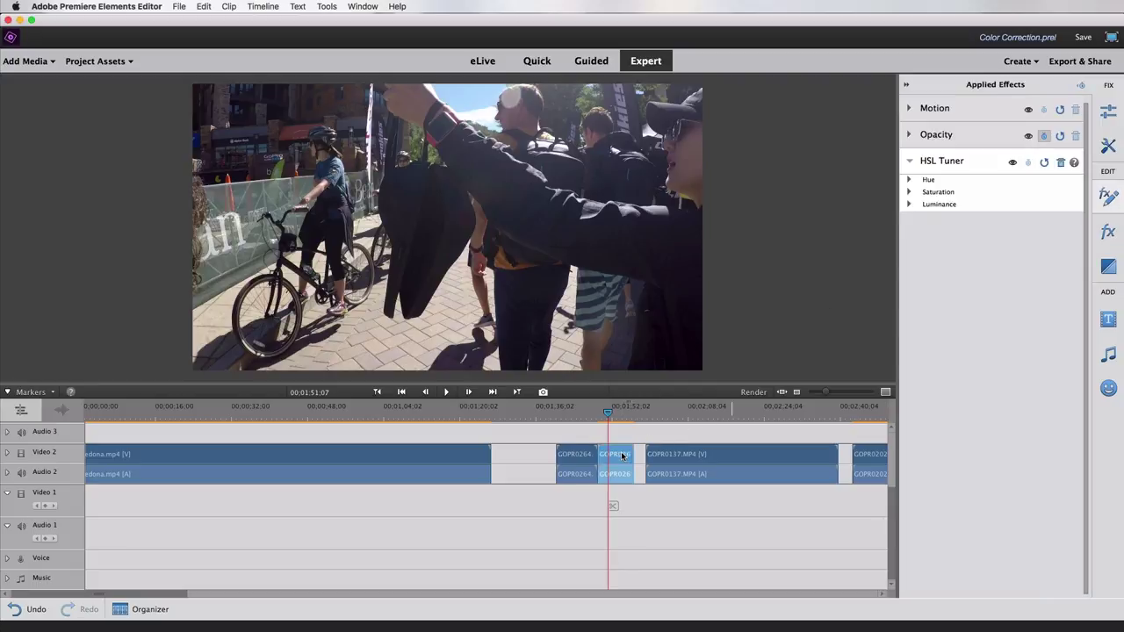
click(908, 180)
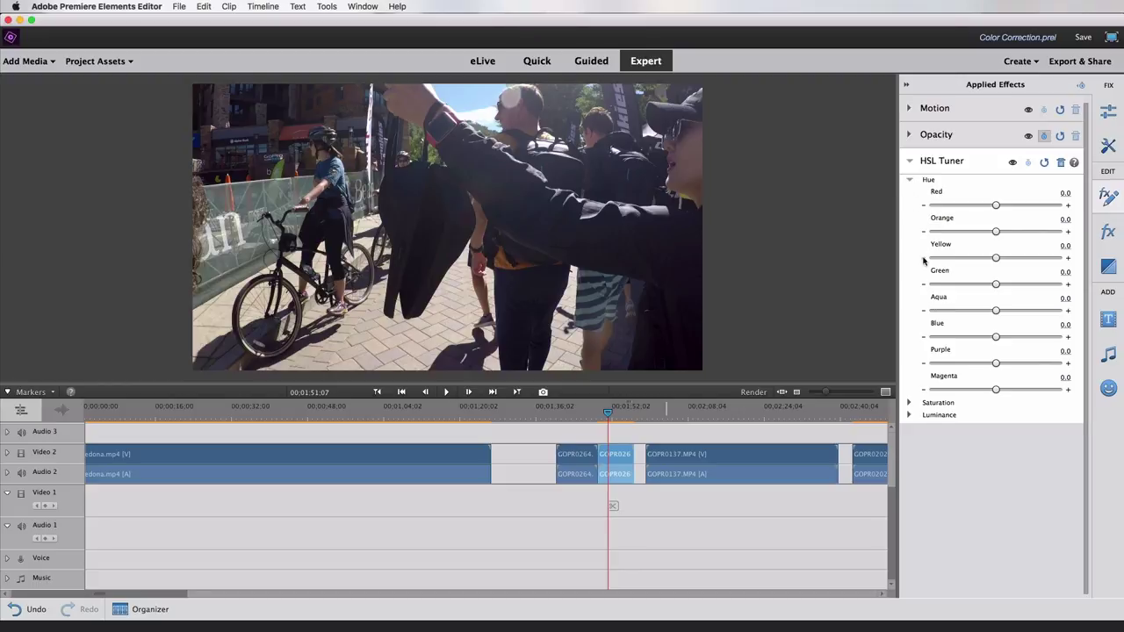
click(909, 403)
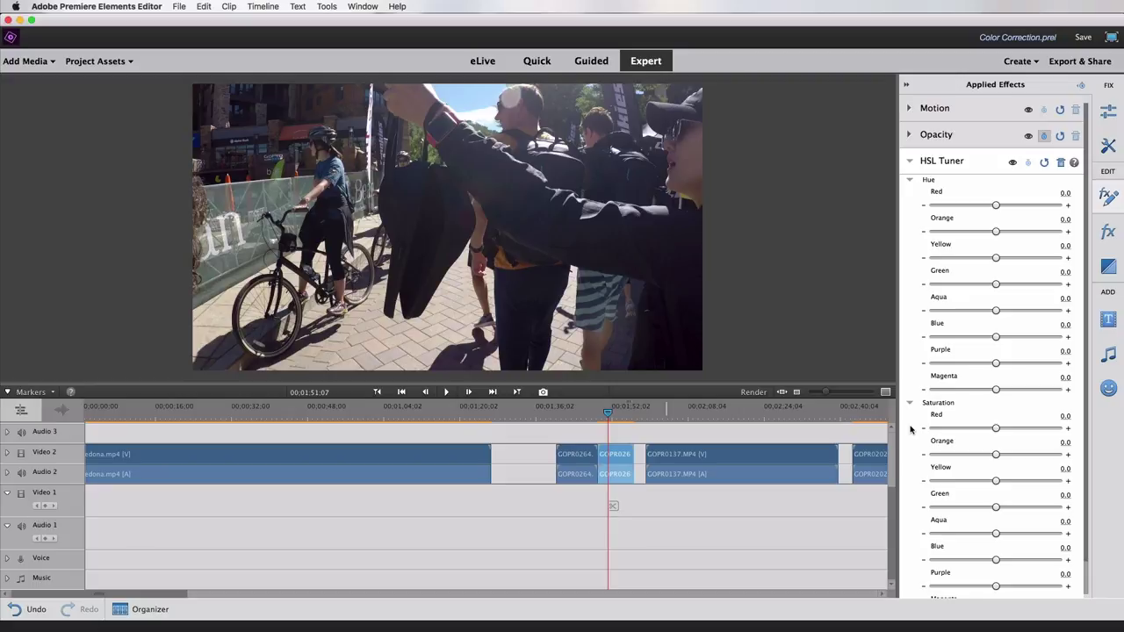
Try the Saturation control of the clip's Color adjustment for comparison, and remove the HSL Tuner effect from the clip
click(1108, 147)
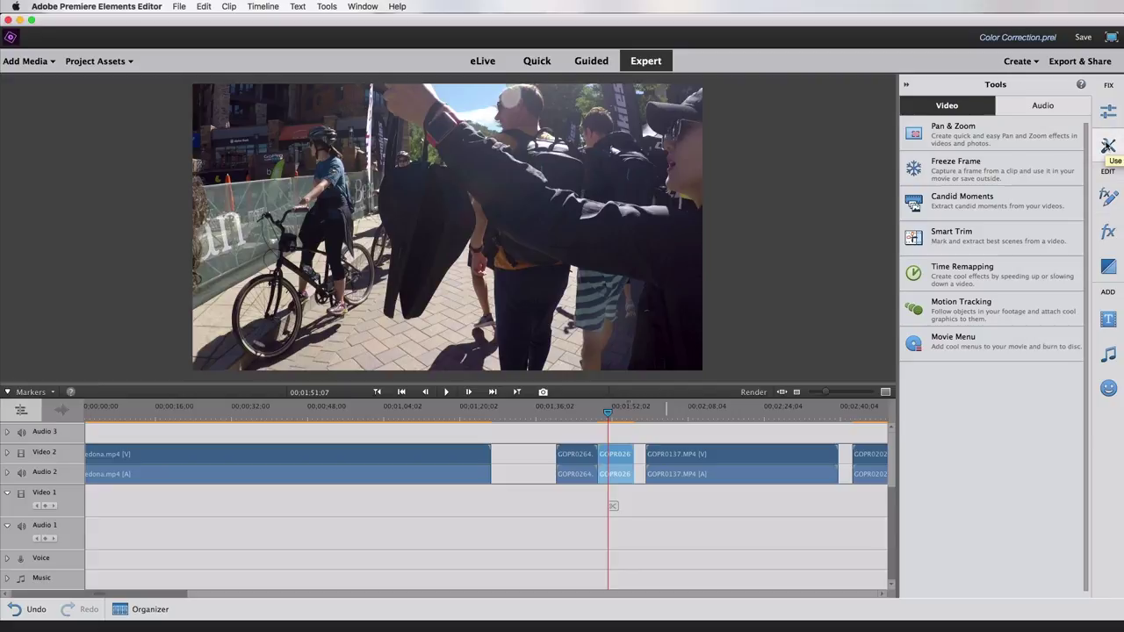
click(1108, 111)
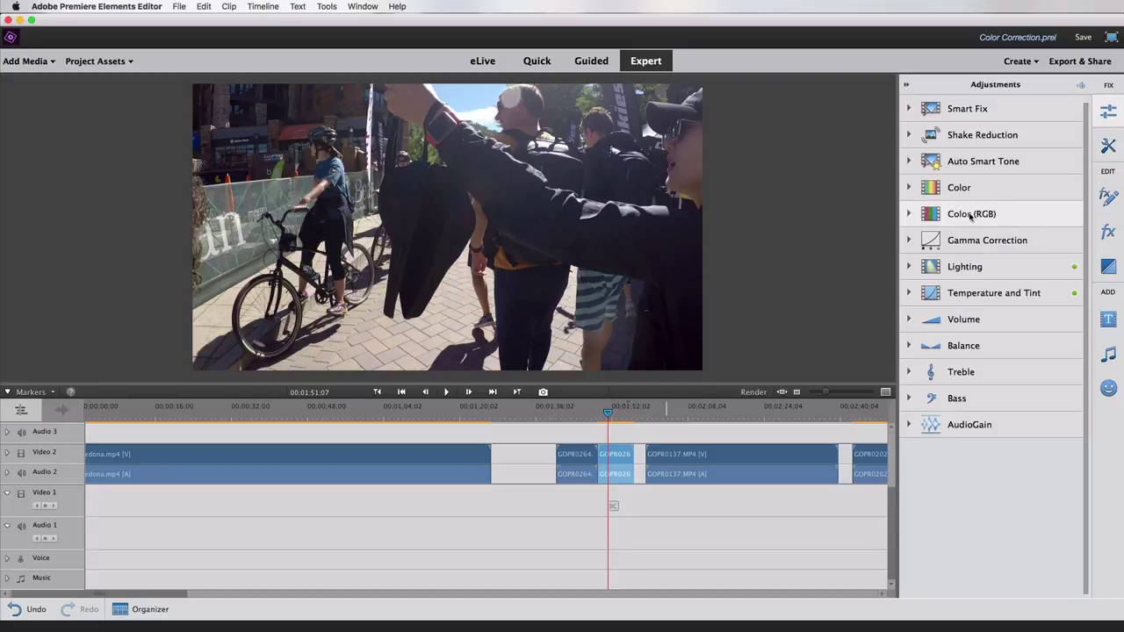
click(908, 188)
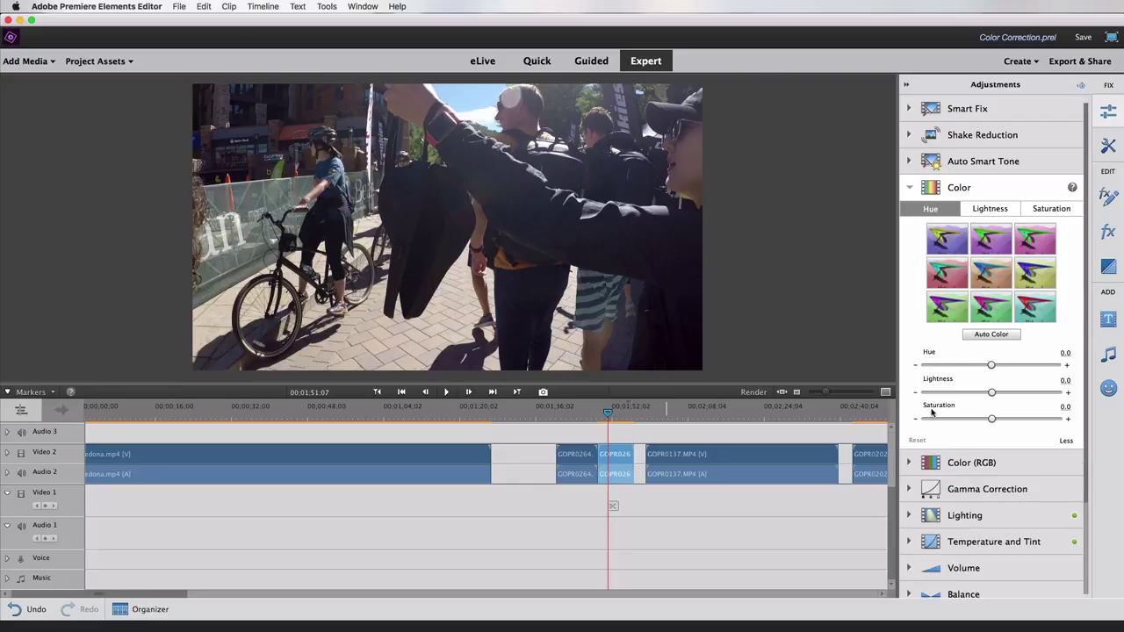
mouse_move(990, 419)
mouse_down()
mouse_move(1005, 422)
mouse_move(993, 423)
mouse_up()
click(1107, 204)
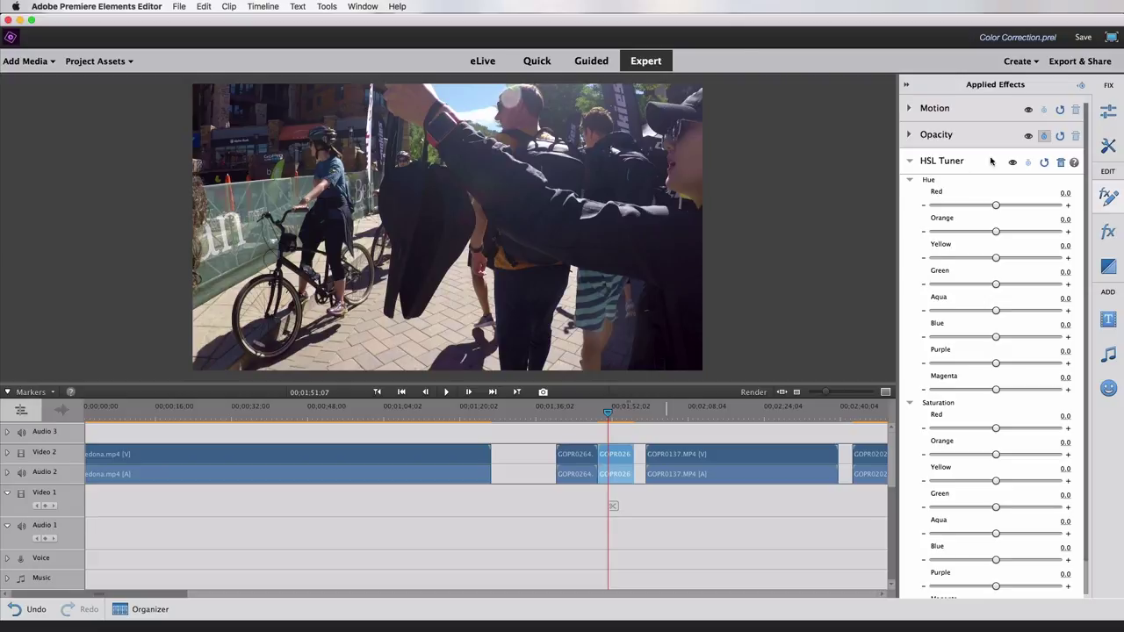
click(1061, 164)
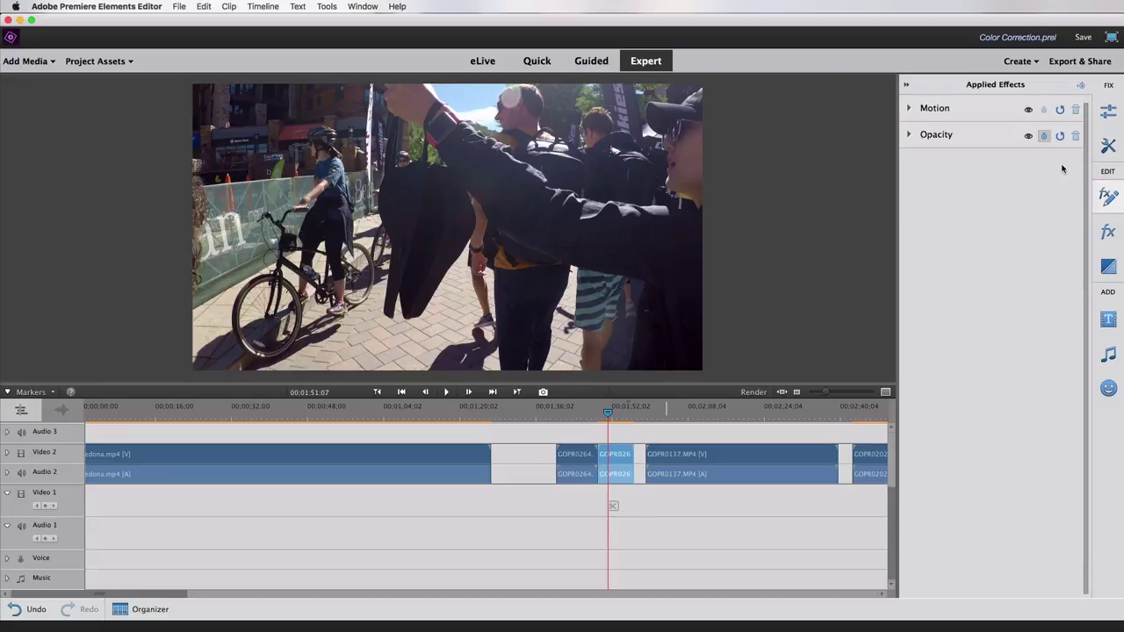
Apply the HSL Tuner effect to the red-rock landscape clip, with the playhead parked at 00;00;08;07
click(905, 87)
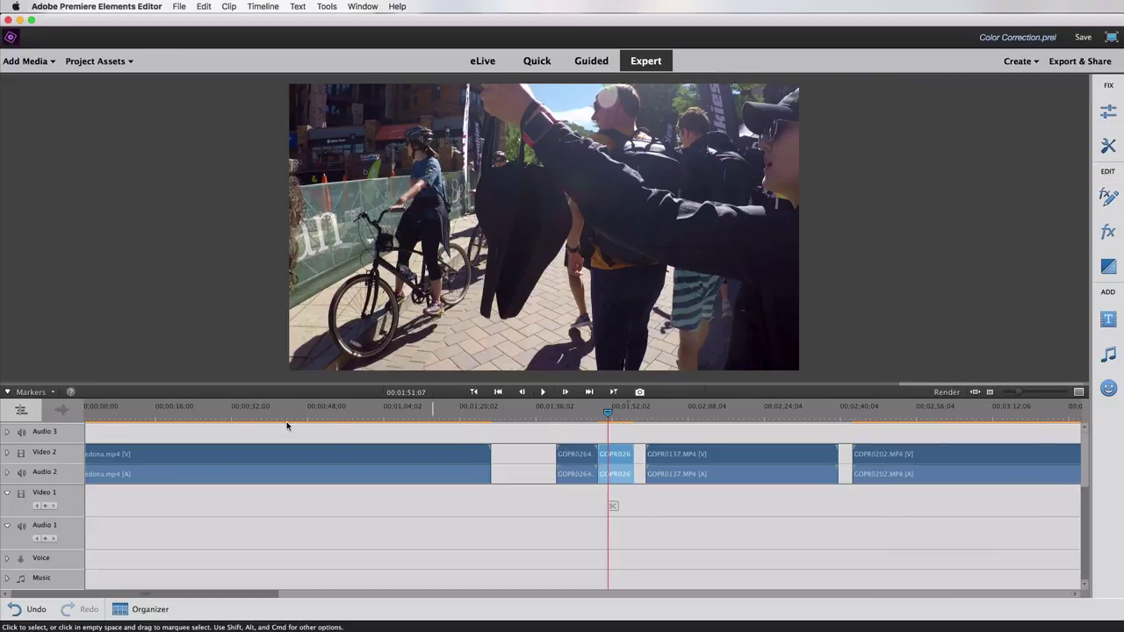
click(119, 417)
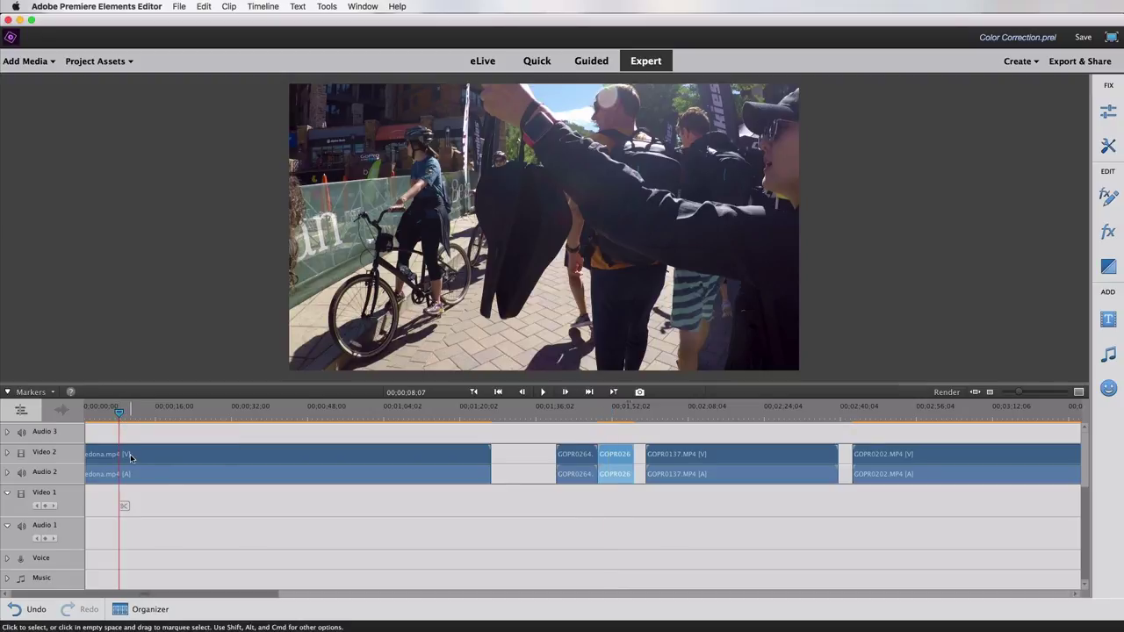
click(130, 457)
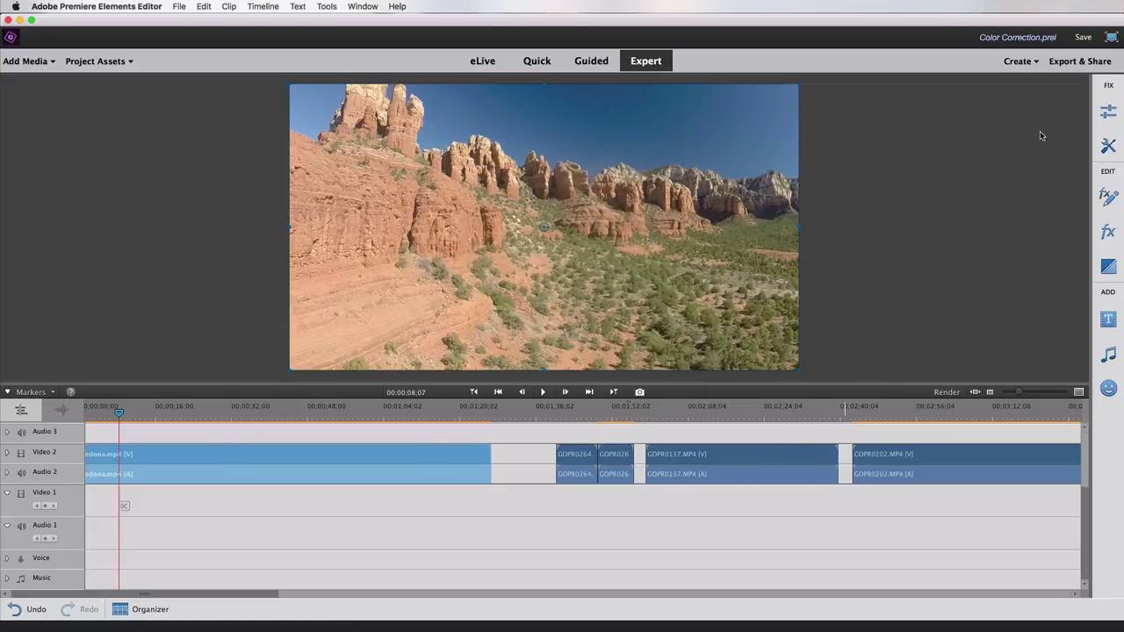
click(1108, 232)
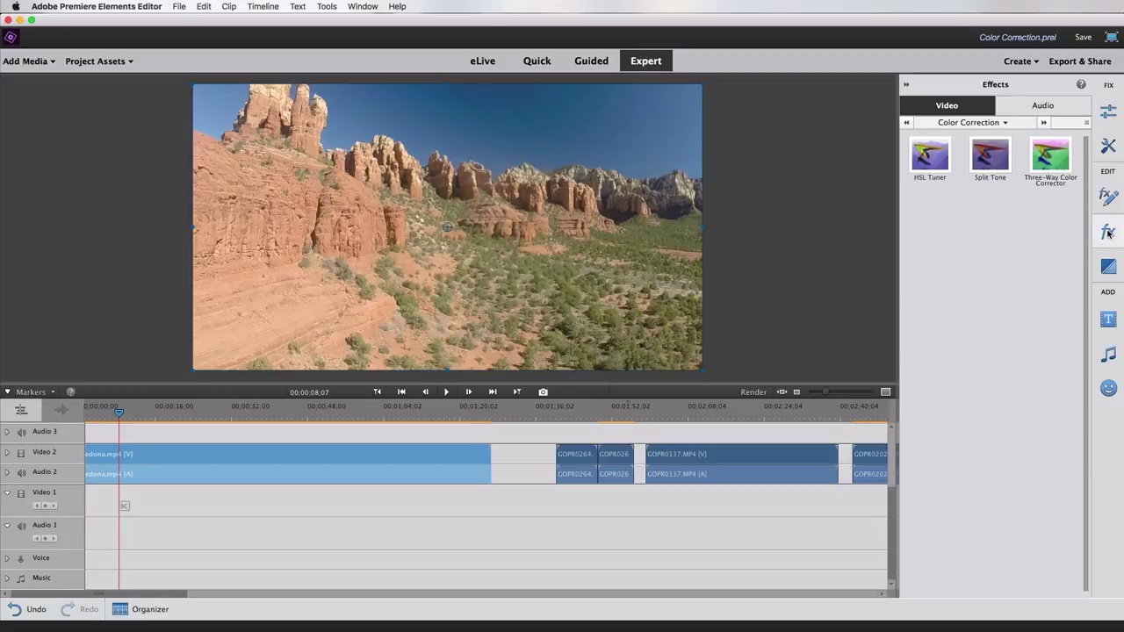
drag(950, 148, 155, 454)
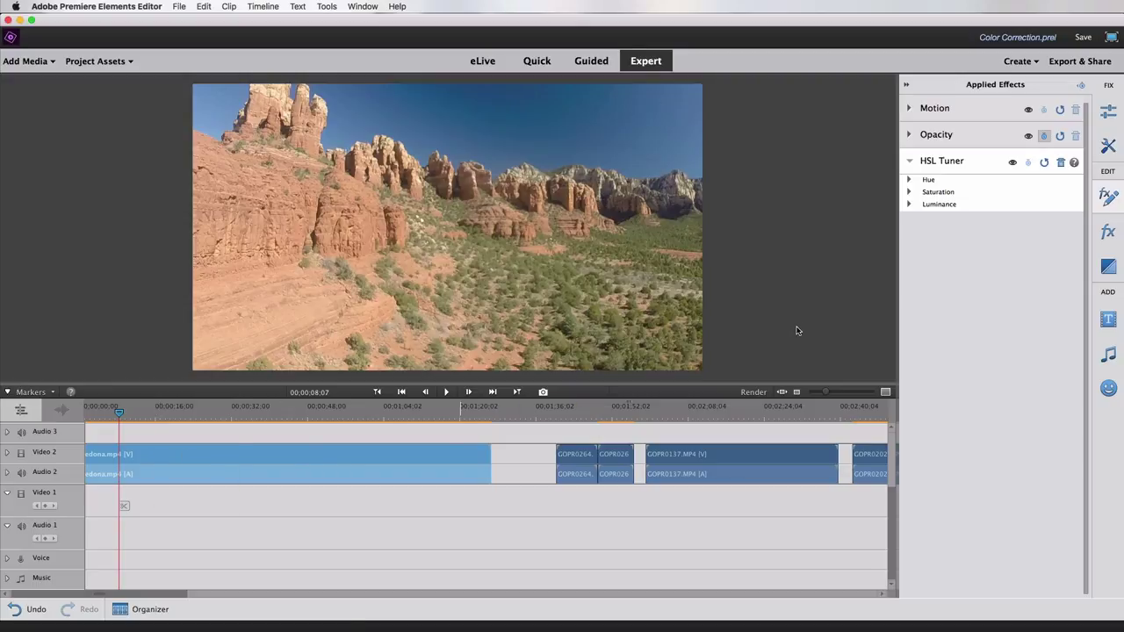
In the HSL Tuner, set Saturation to Red 76, Orange 74 and Yellow 47, and Hue to Red -31 and Orange -5
click(909, 193)
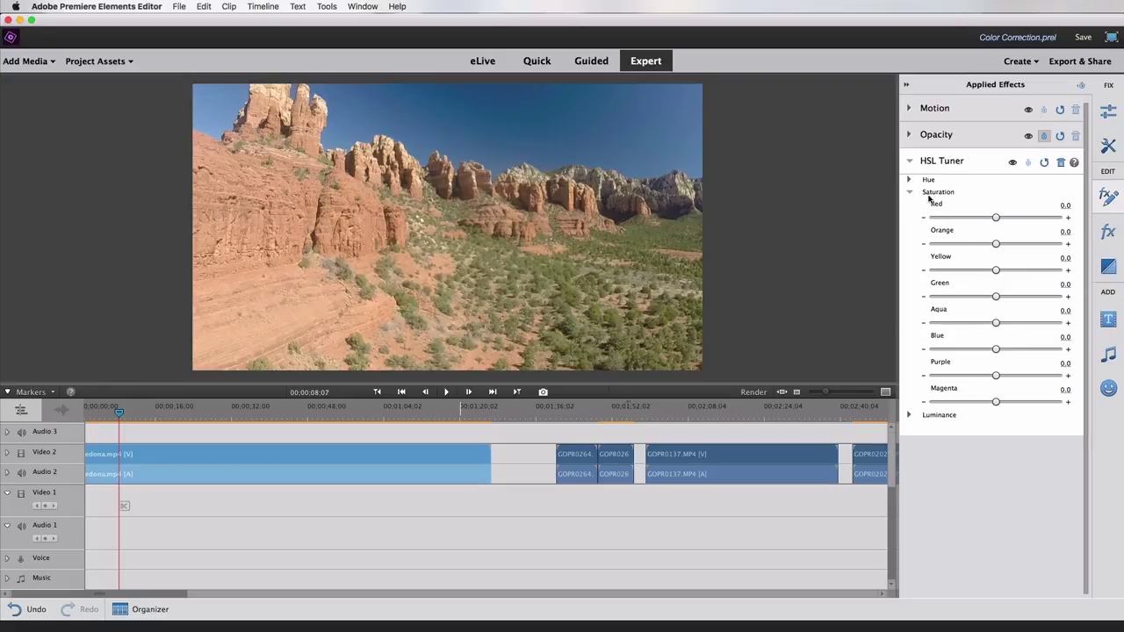
drag(994, 218, 1024, 274)
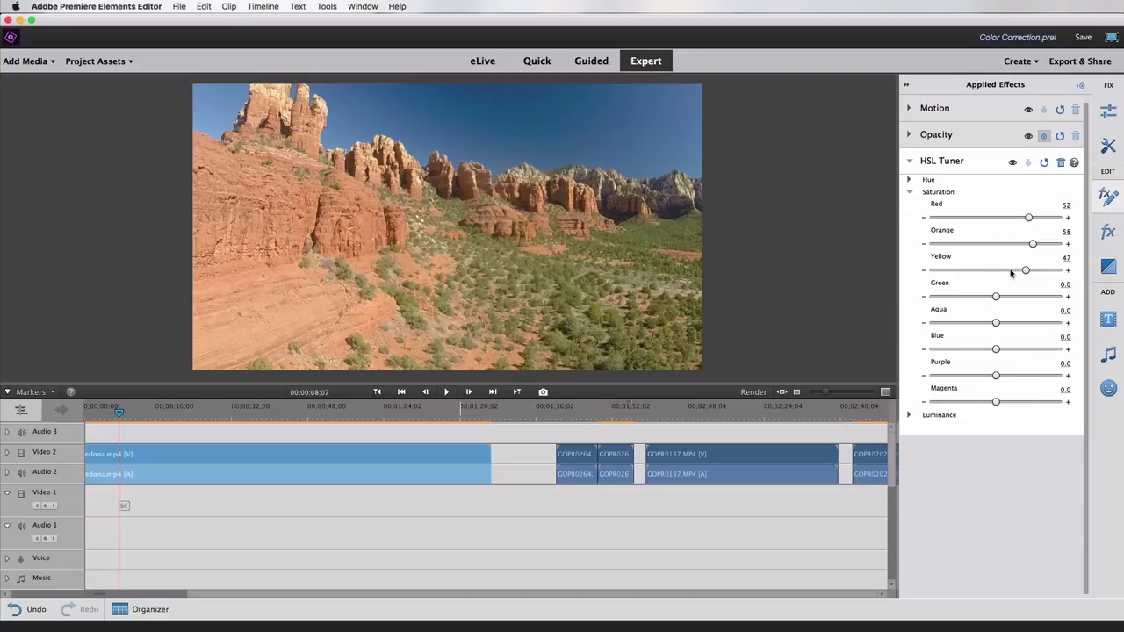
mouse_move(996, 401)
mouse_down()
mouse_move(1052, 404)
mouse_move(996, 403)
mouse_up()
drag(1028, 219, 1043, 249)
key(super+s)
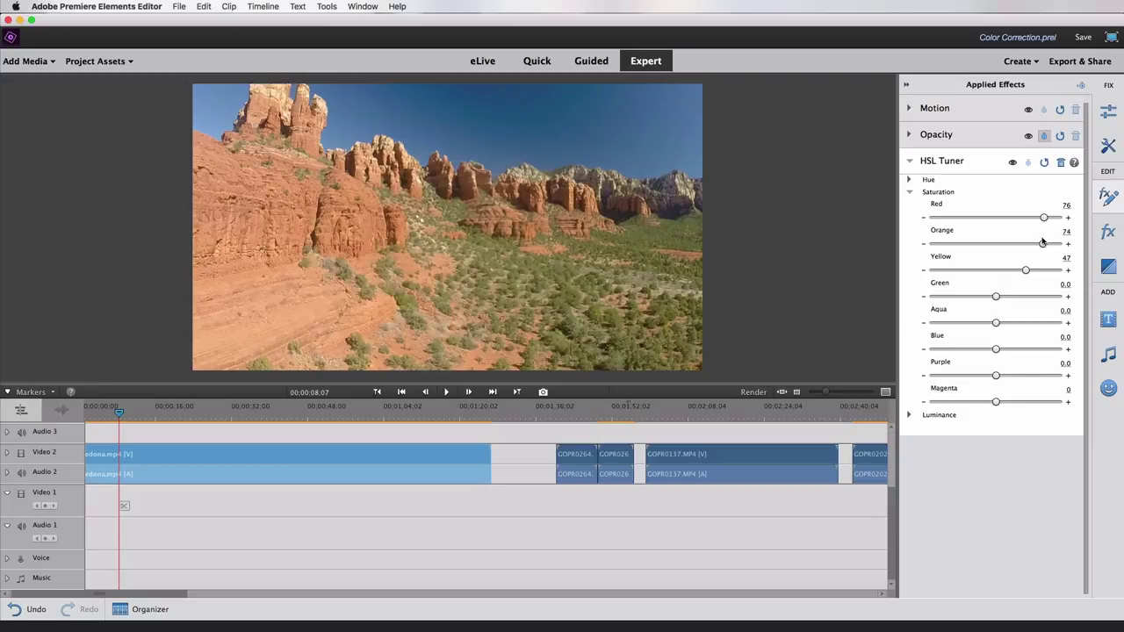
click(910, 180)
mouse_move(996, 207)
mouse_down()
mouse_move(1015, 208)
mouse_move(952, 209)
mouse_move(994, 232)
mouse_move(983, 234)
mouse_move(976, 206)
mouse_up()
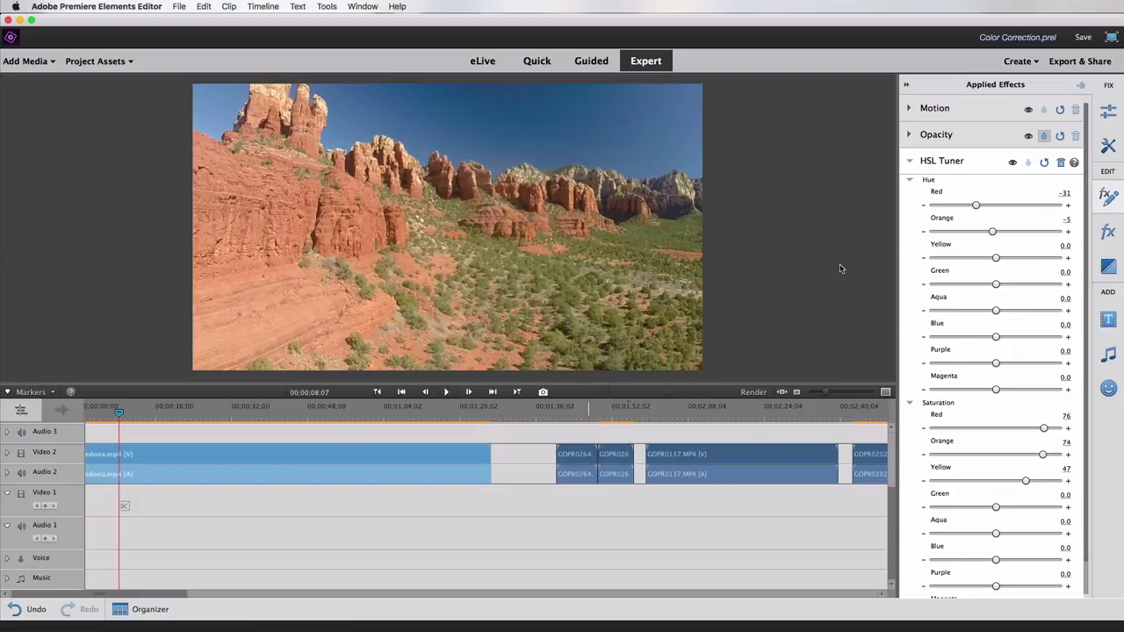
Try a Color adjustment Saturation of 58.4 on the backpackers' GOPR0264 clip at 00;01;42;04, and settle on 5.6
click(577, 410)
click(572, 459)
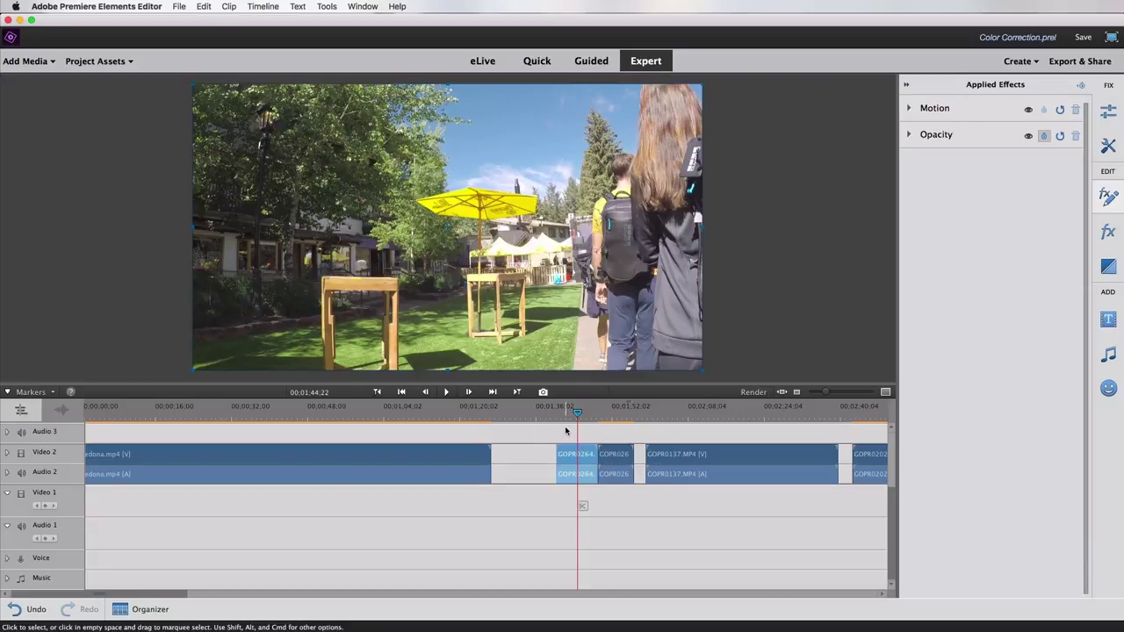
drag(579, 419, 564, 417)
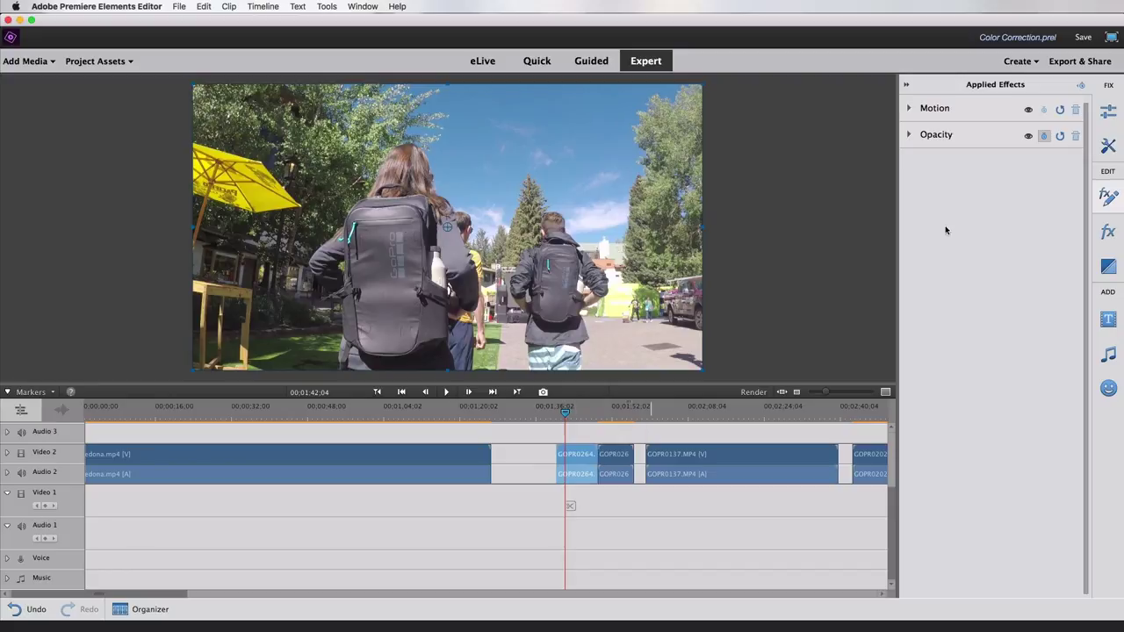
click(1108, 110)
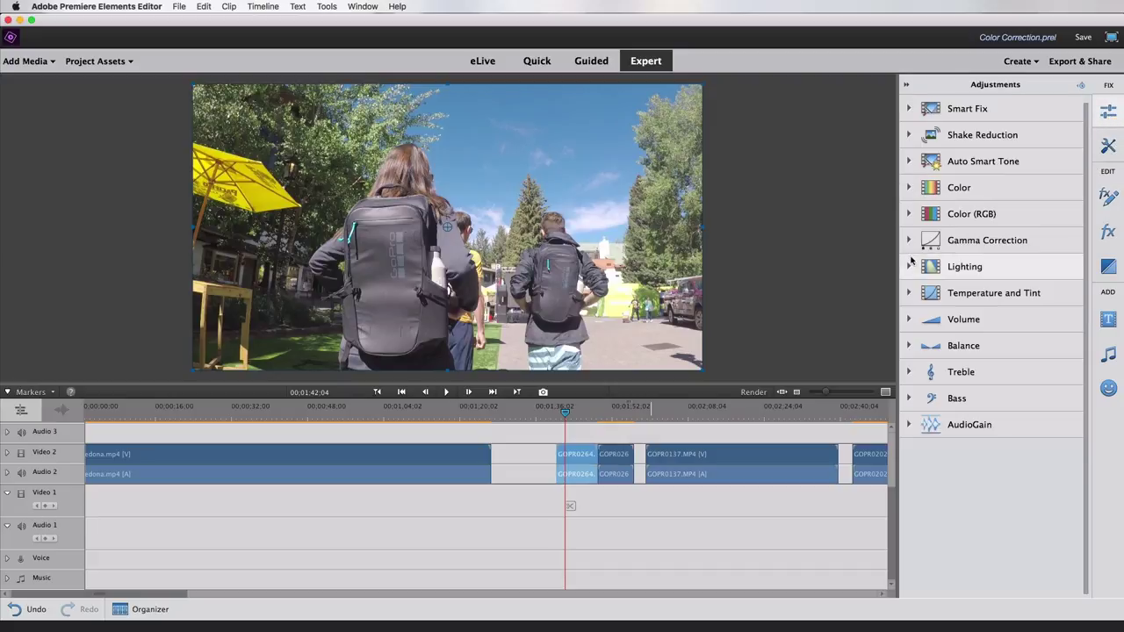
click(909, 187)
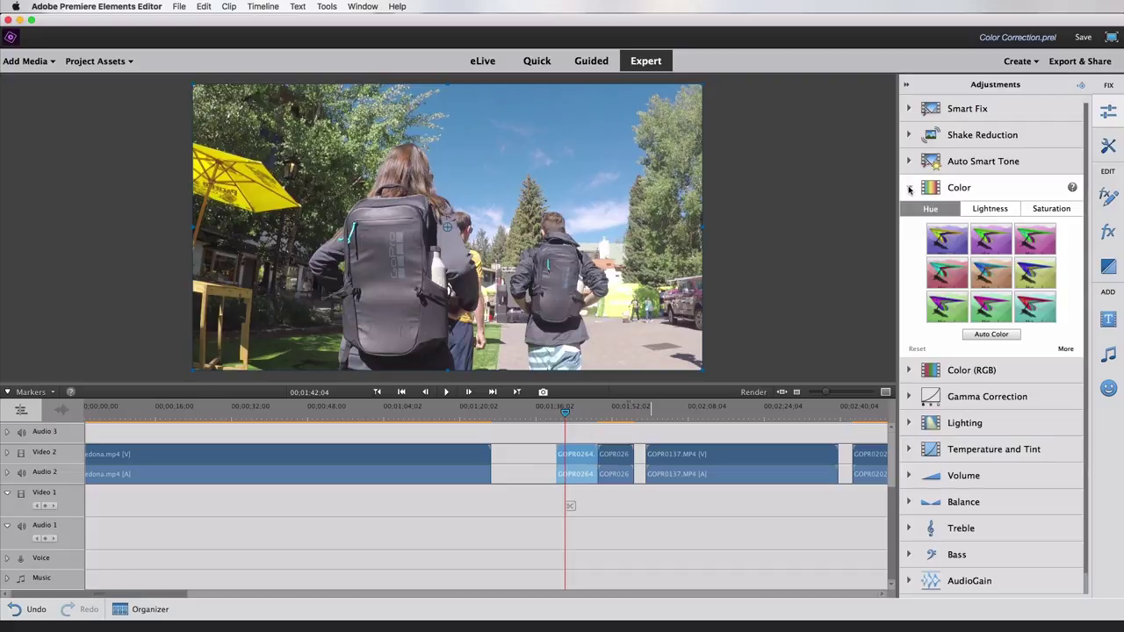
click(1066, 350)
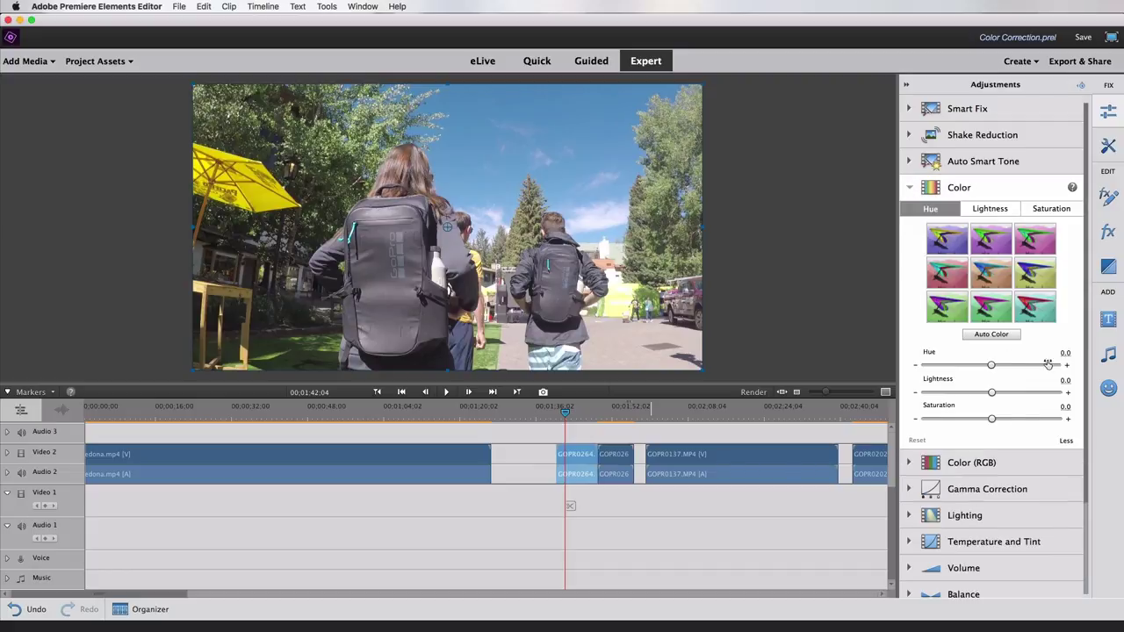
drag(992, 423, 994, 421)
drag(993, 421, 1030, 419)
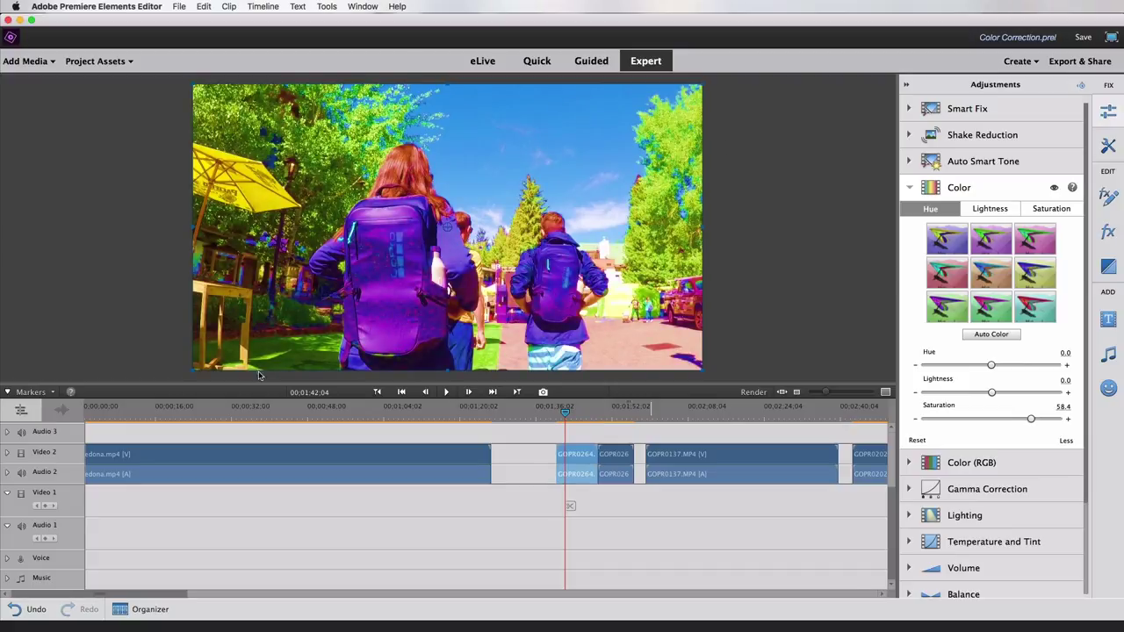
drag(1032, 420, 994, 422)
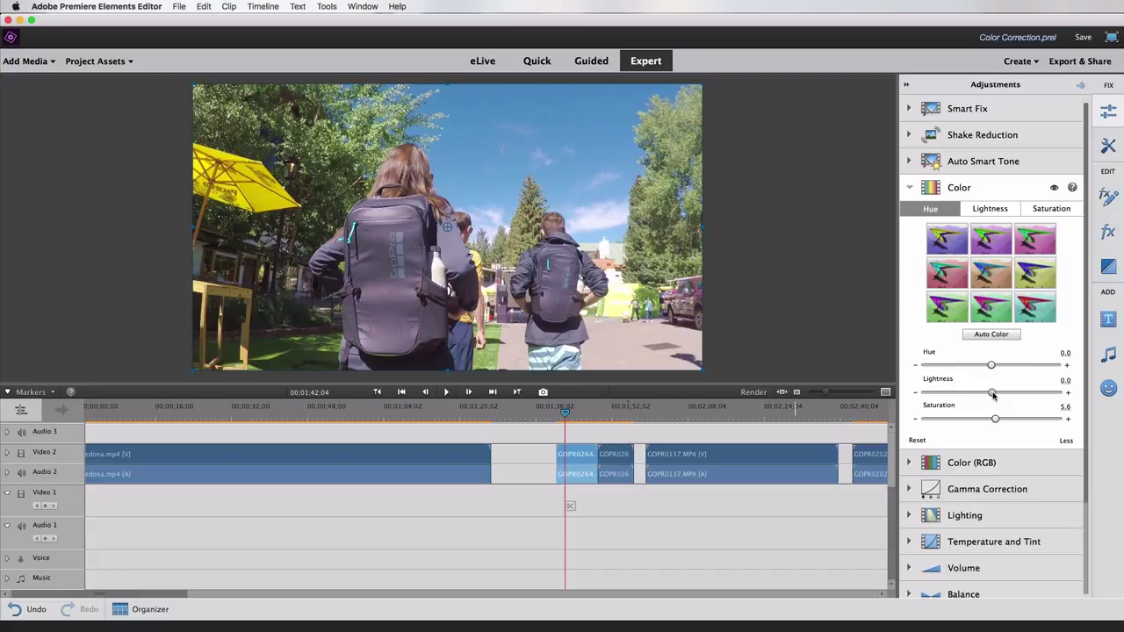
Try a Hue of -15.7° in the clip's Color adjustment, and undo the change
mouse_move(991, 367)
mouse_down()
mouse_move(1011, 367)
mouse_move(990, 370)
mouse_up()
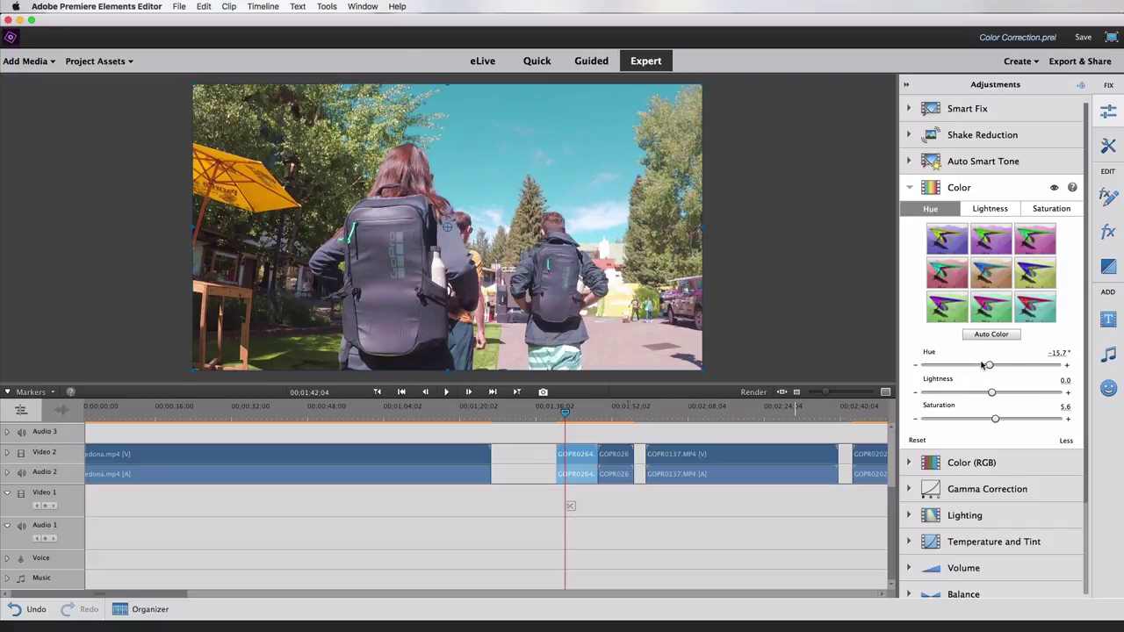
key(super+z)
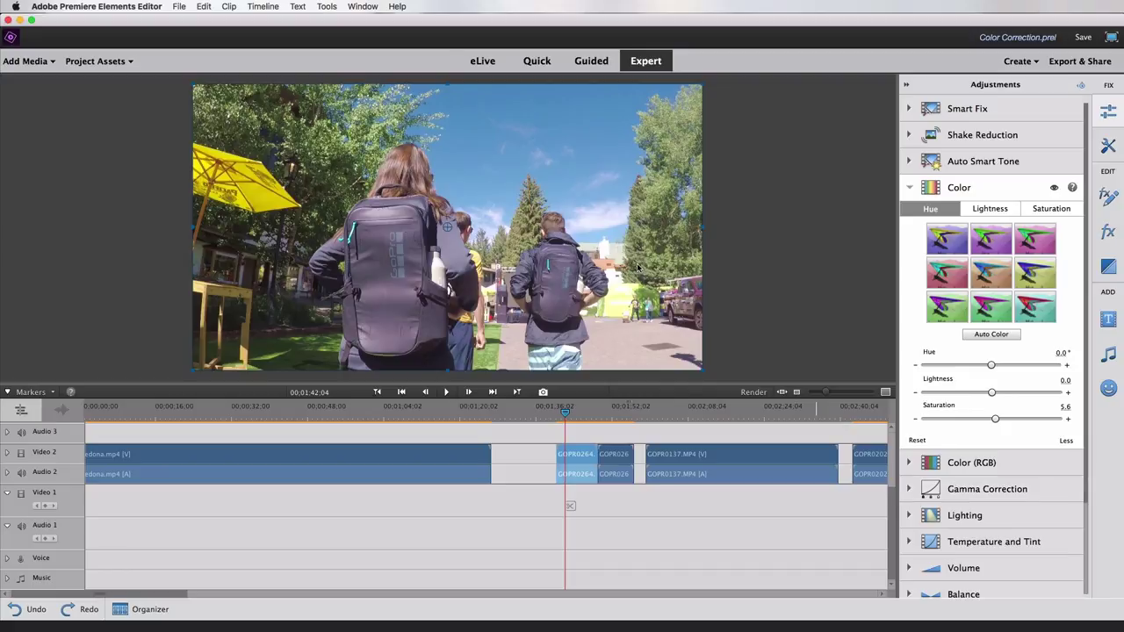
Select the Christmas tree clip GOPR0202.MP4, and park the playhead at 00;02;53;00
click(614, 409)
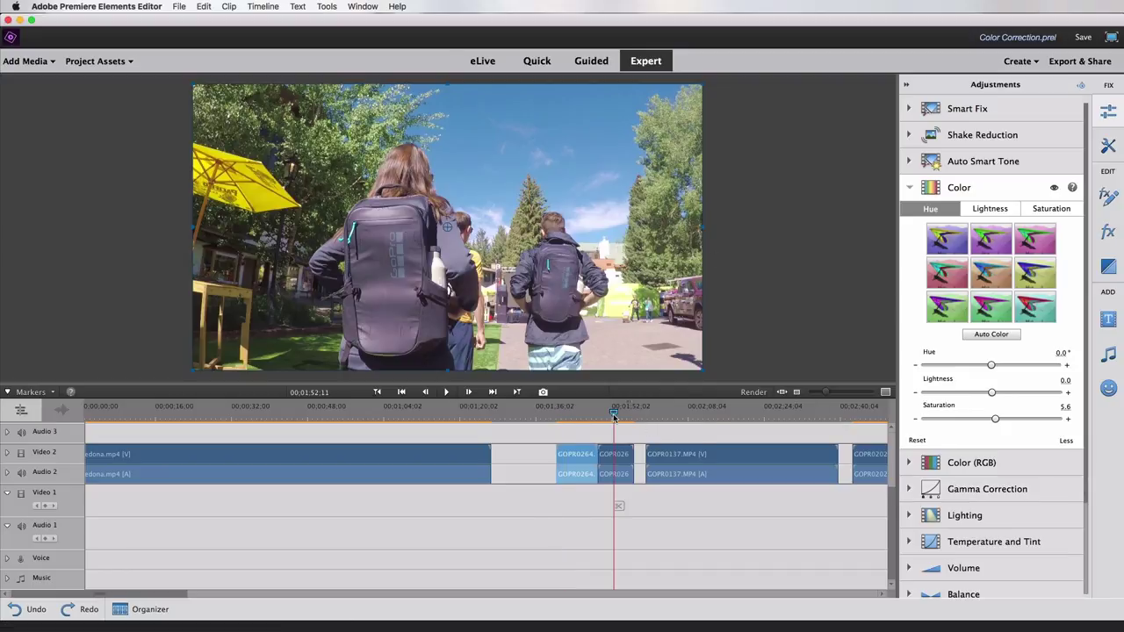
click(617, 463)
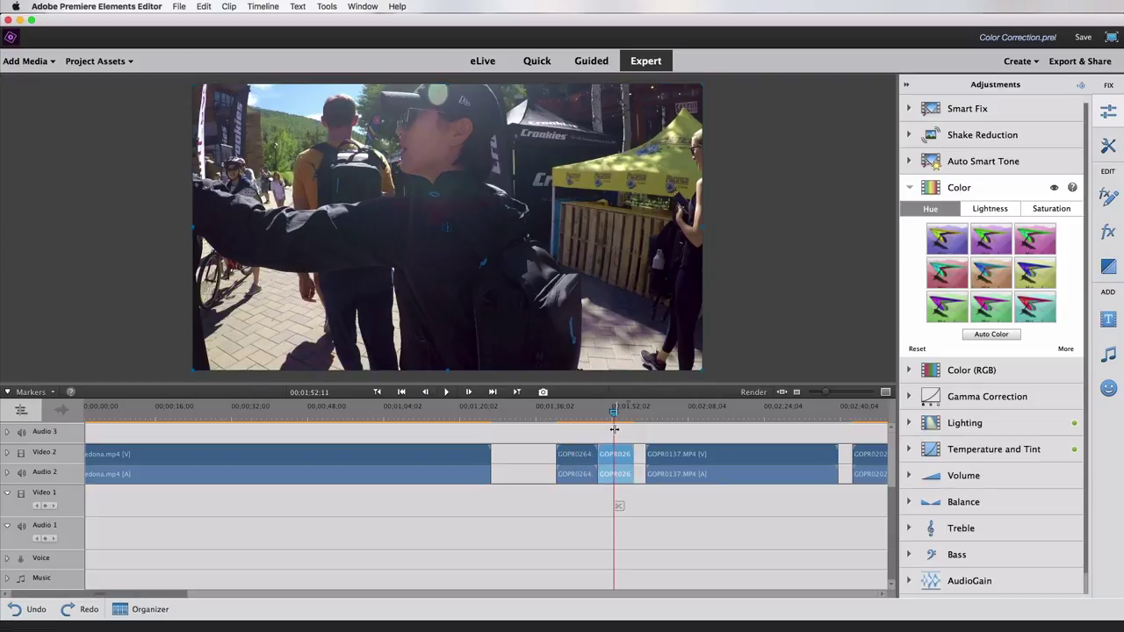
drag(612, 412, 665, 413)
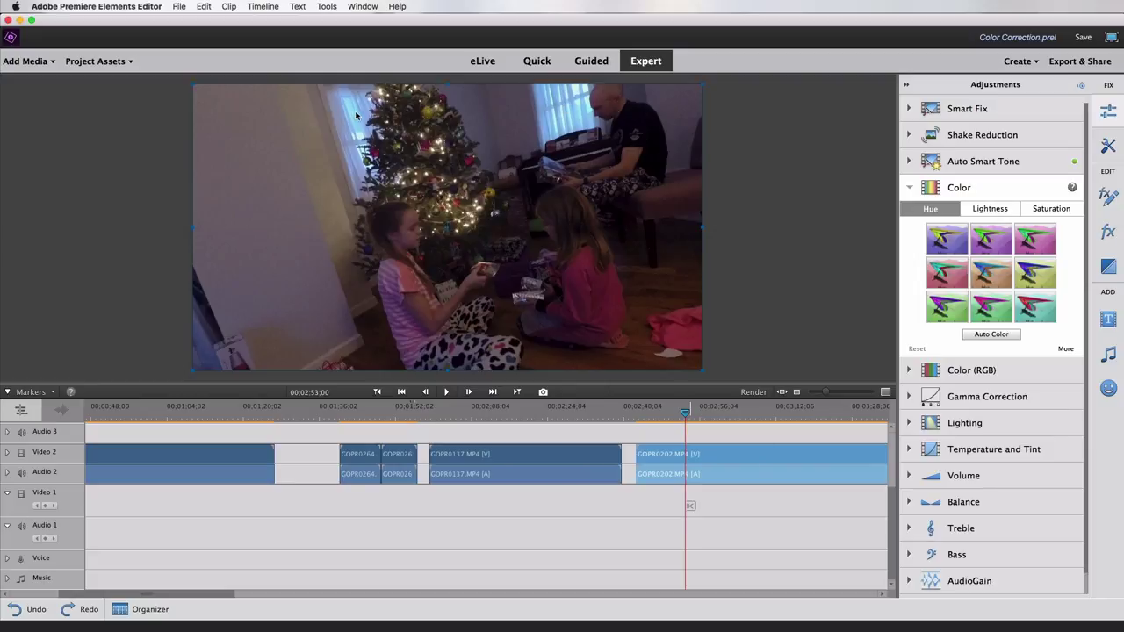
scroll(694, 456, right, 2)
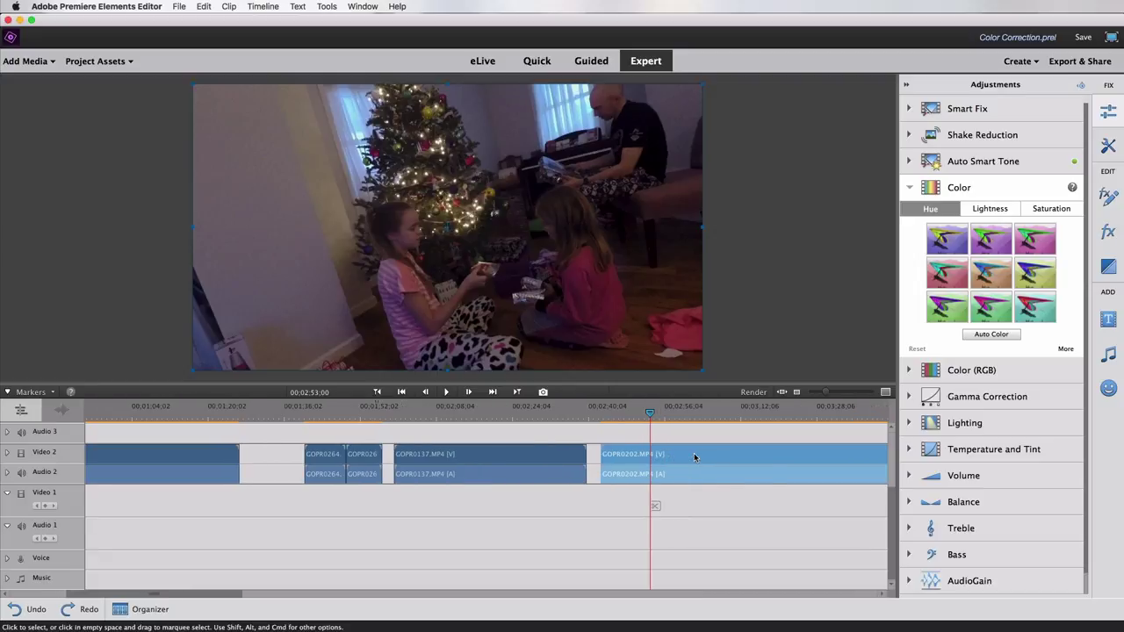
scroll(694, 456, right, 1)
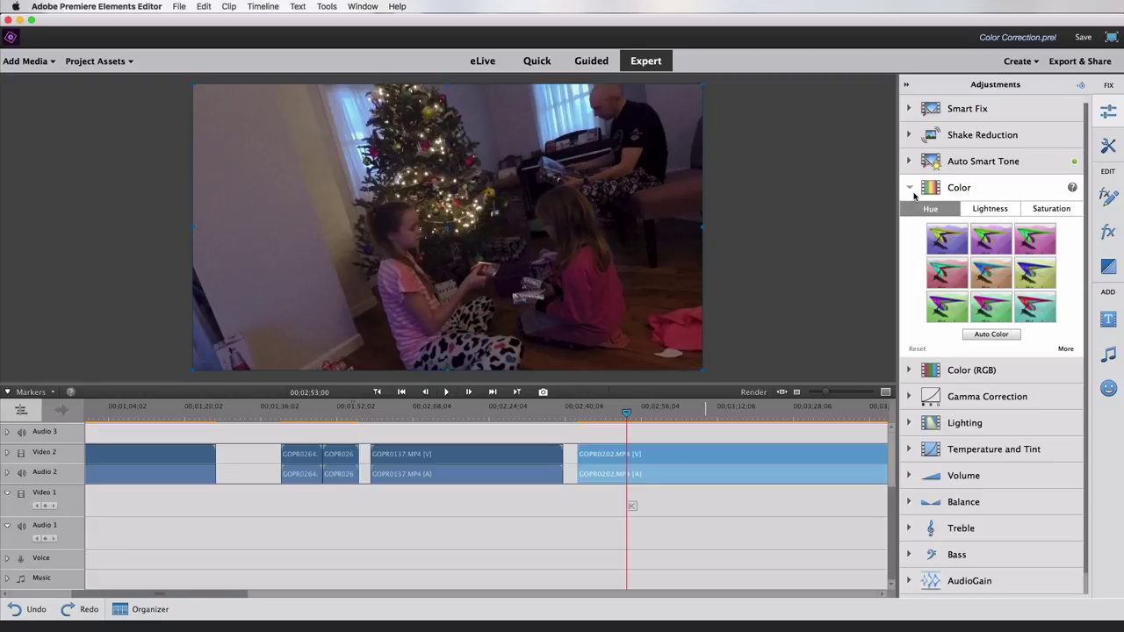
Set the Christmas clip's Lighting adjustment to Exposure 65, Contrast -6 and Brightness 53, and compare the picture with and without it
click(910, 189)
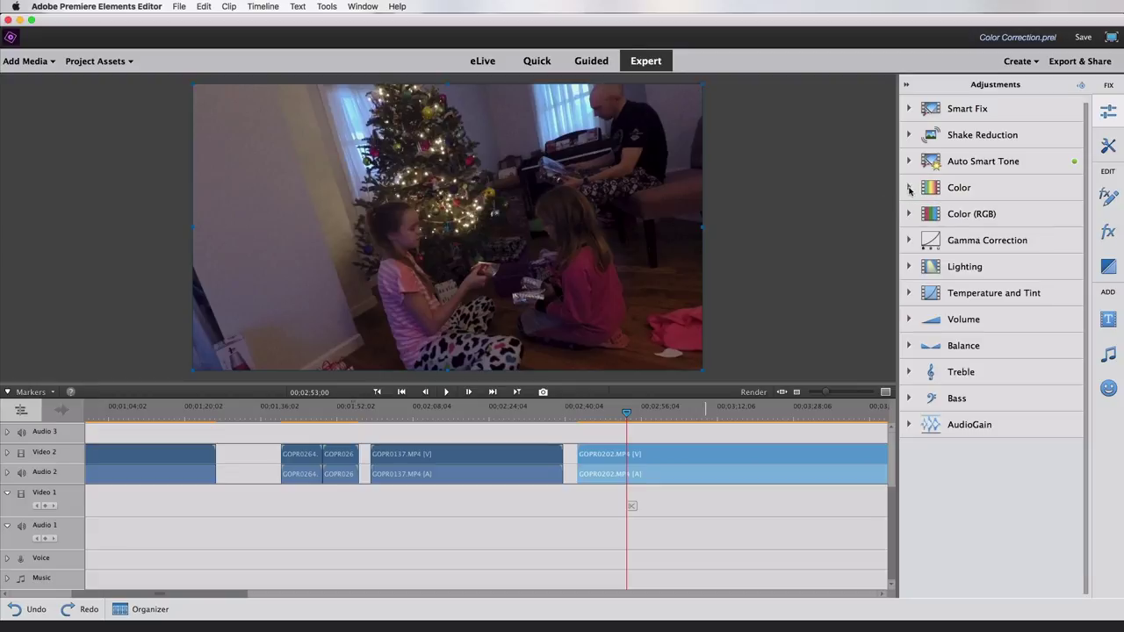
click(909, 266)
click(1065, 427)
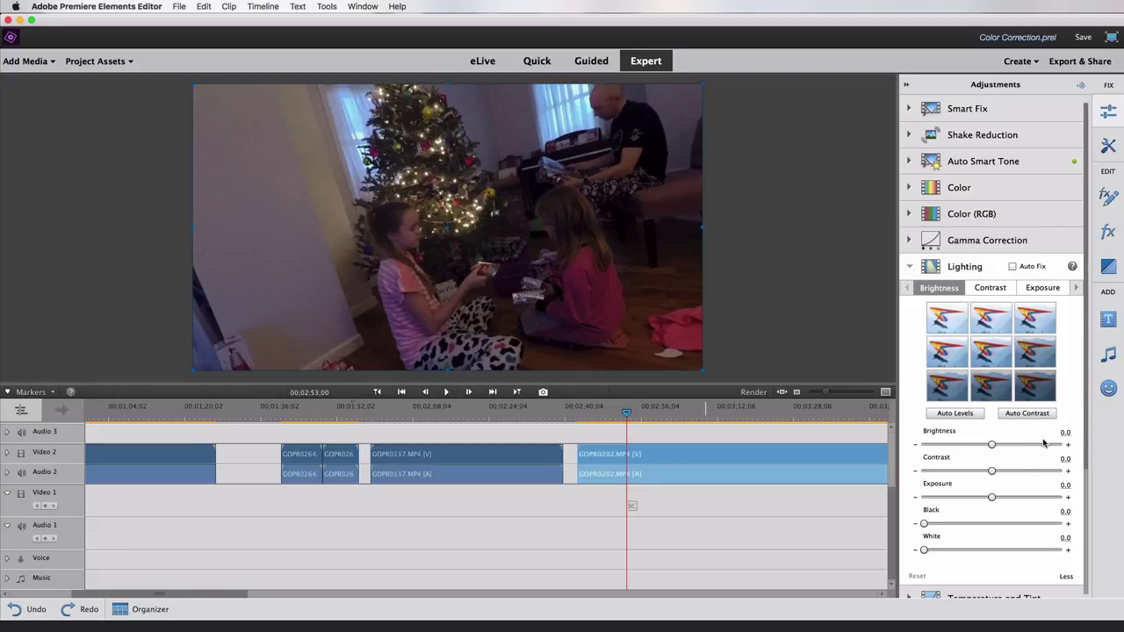
drag(991, 498, 1035, 500)
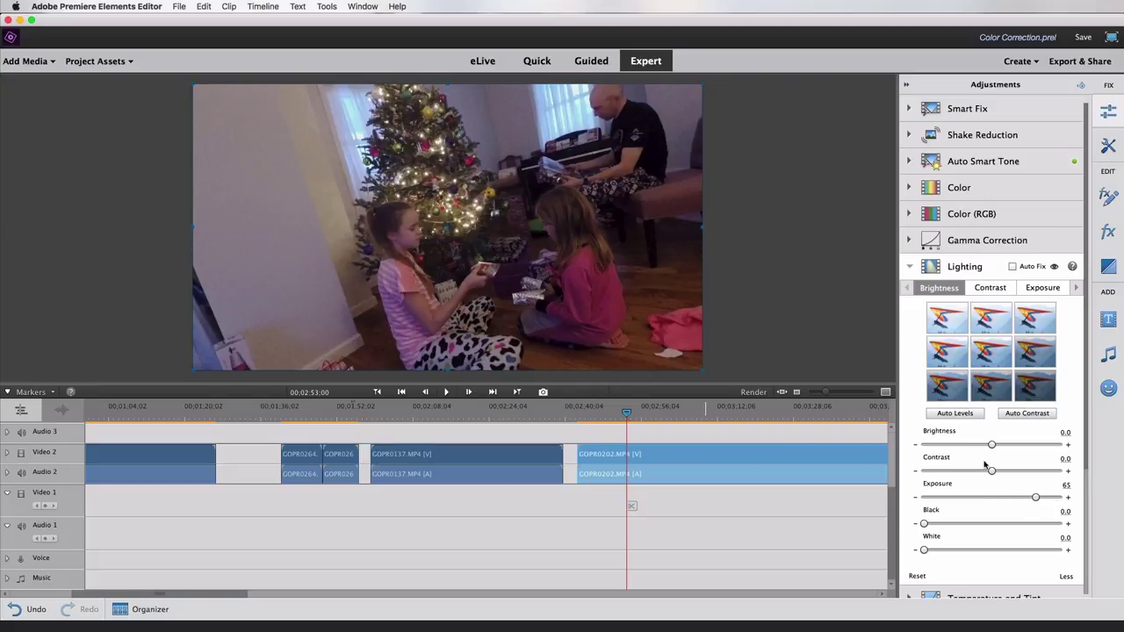
drag(991, 473, 1027, 448)
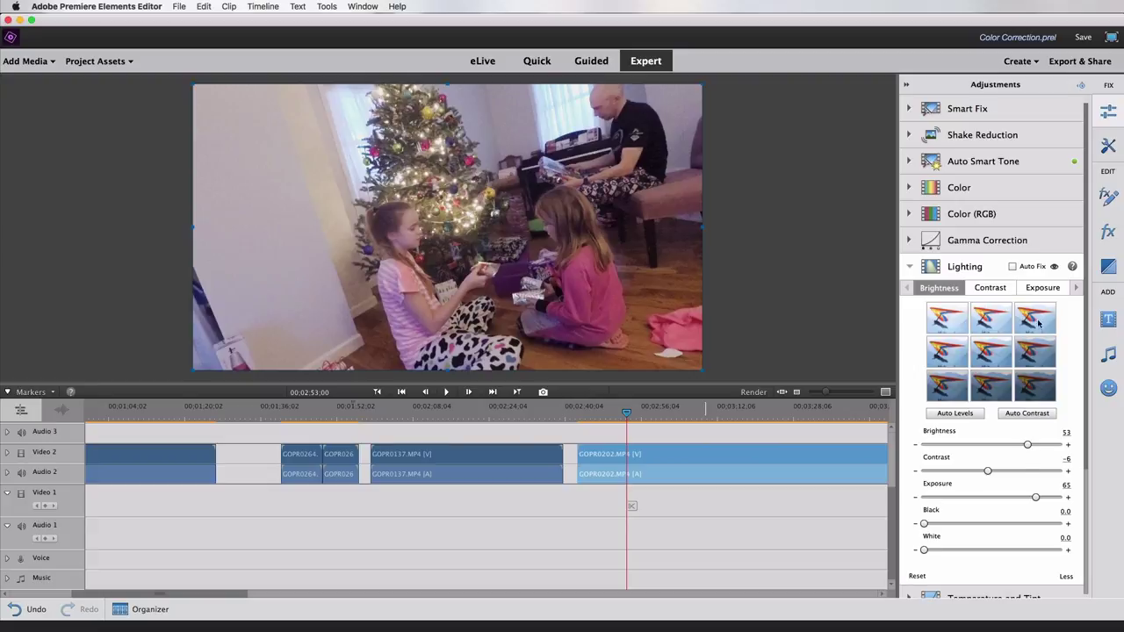
click(1055, 267)
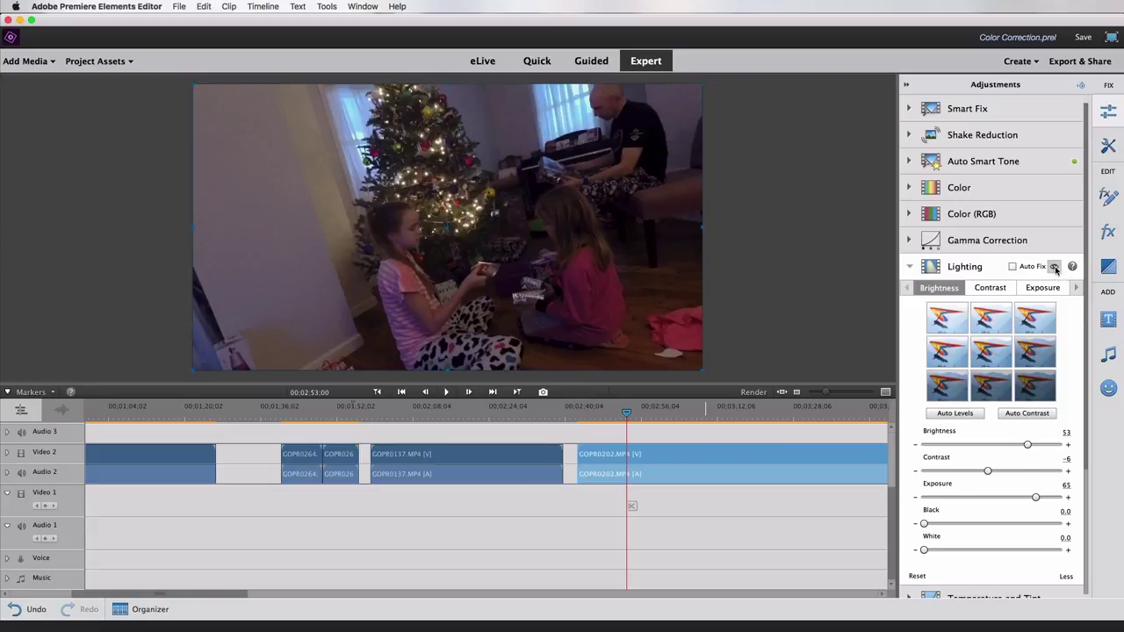
click(1055, 267)
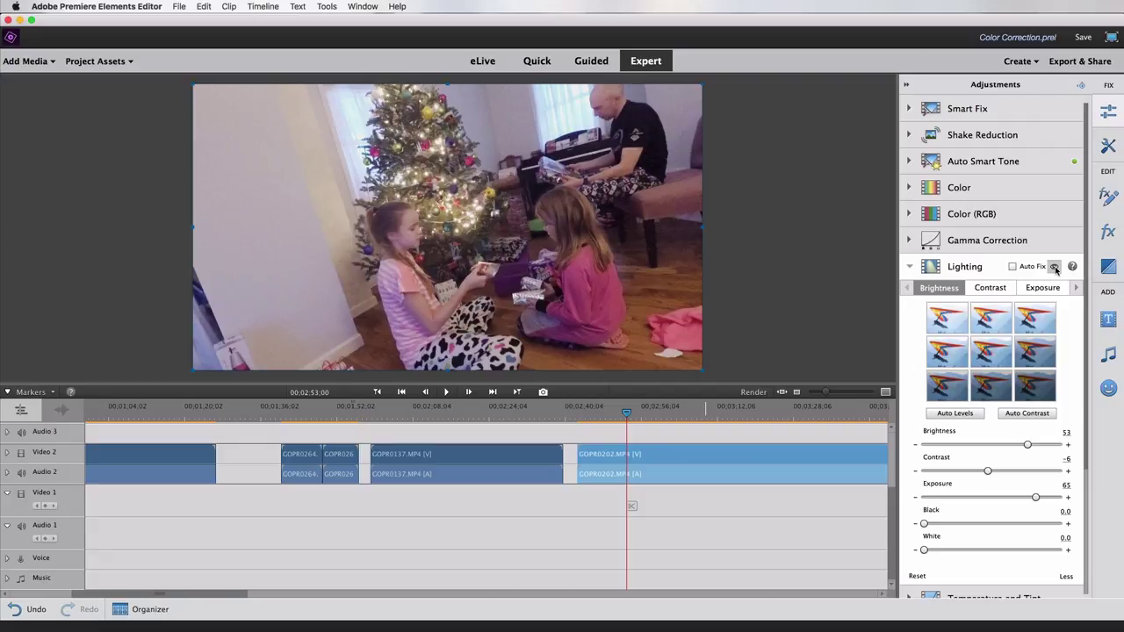
Try Color adjustment Saturation values of 2.2 and 12.6 on the Christmas clip, and settle on 4.8
click(911, 188)
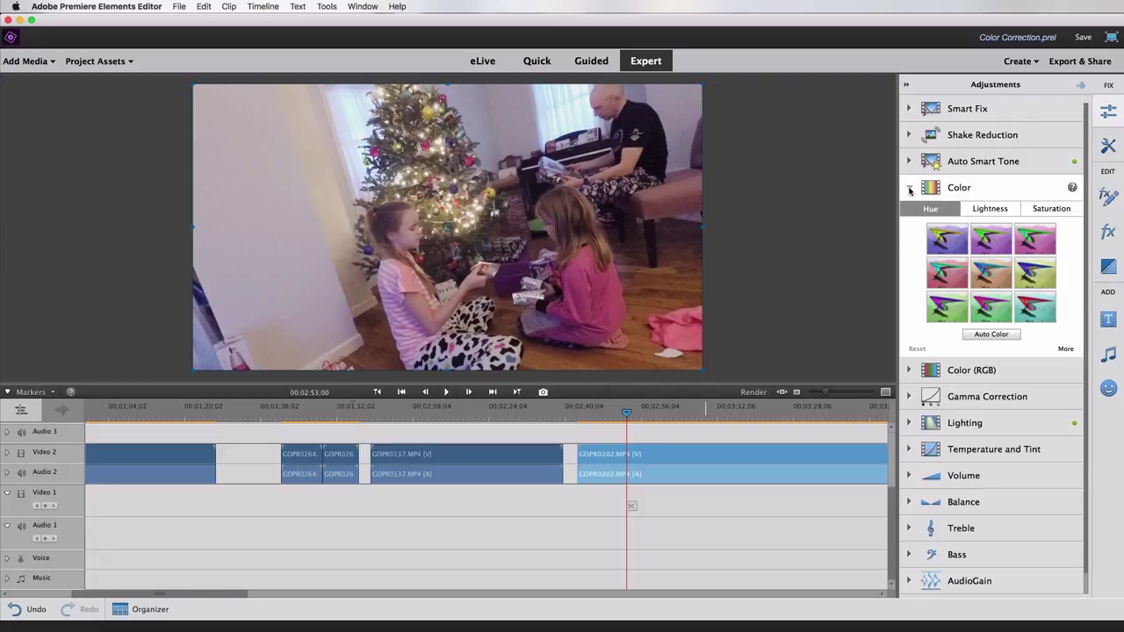
click(1065, 349)
drag(992, 419, 993, 421)
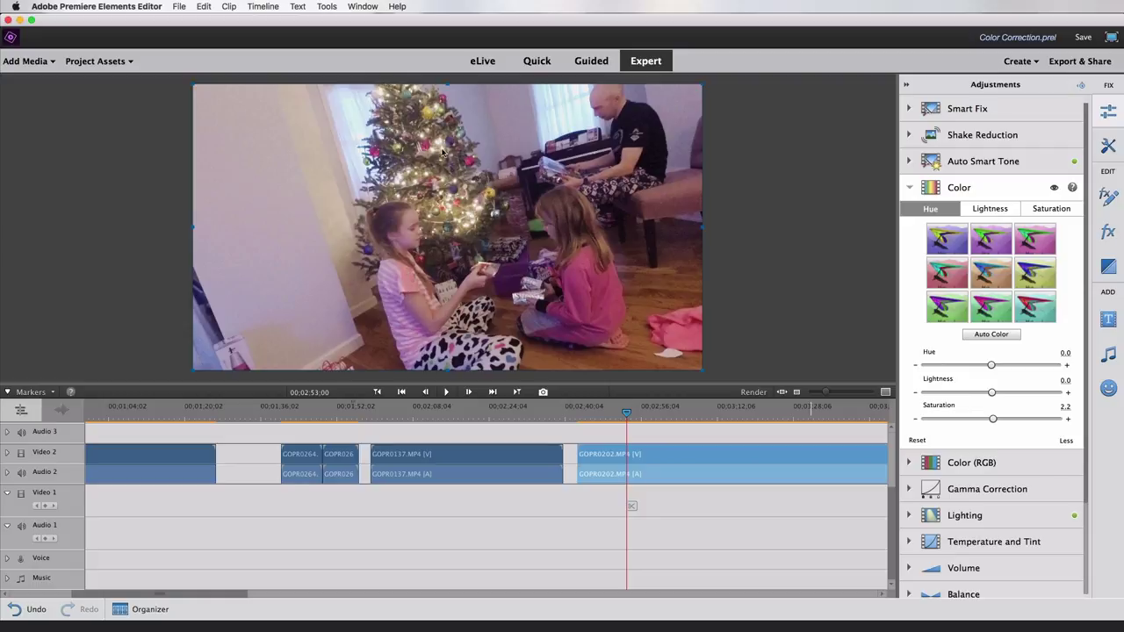
drag(992, 419, 1000, 420)
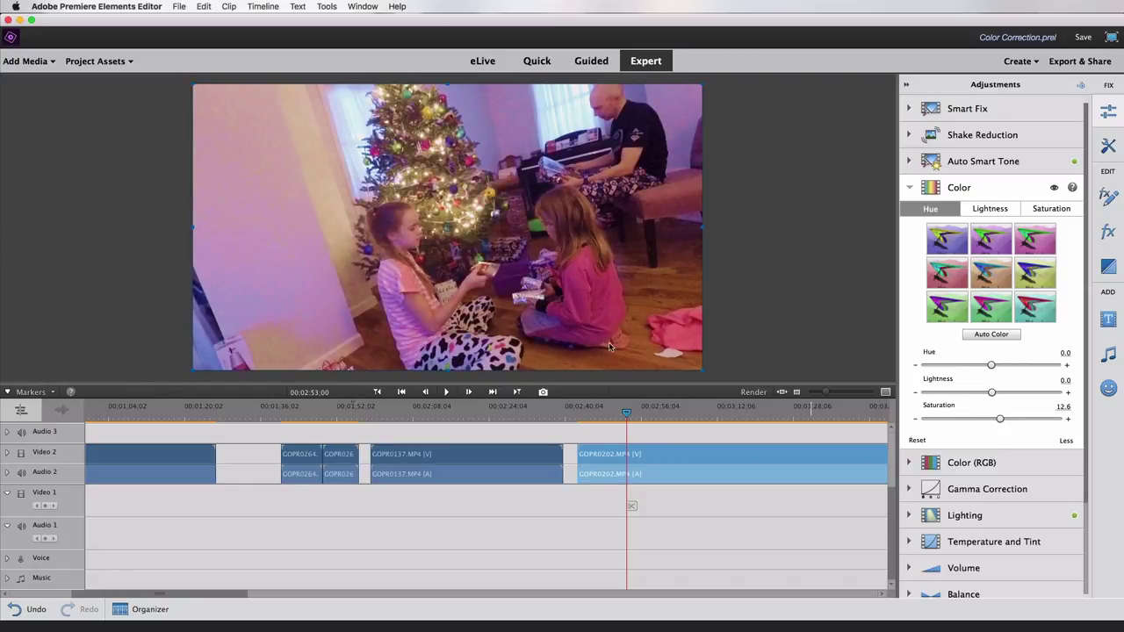
drag(999, 420, 994, 421)
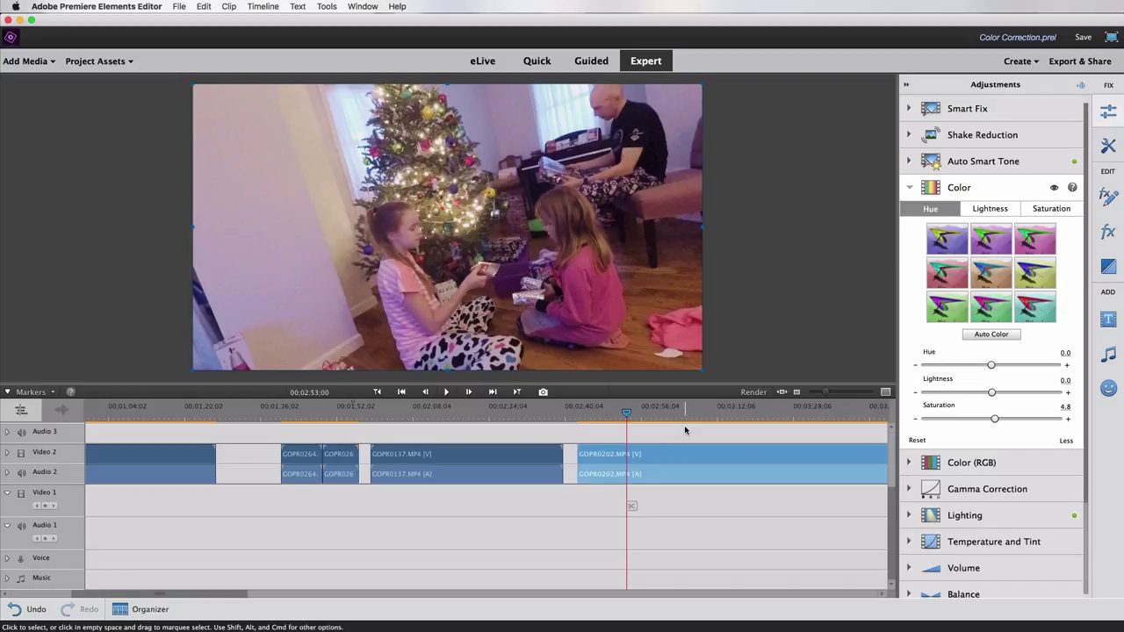
Set the Christmas clip's Temperature to 10 in the Temperature and Tint adjustment
click(993, 542)
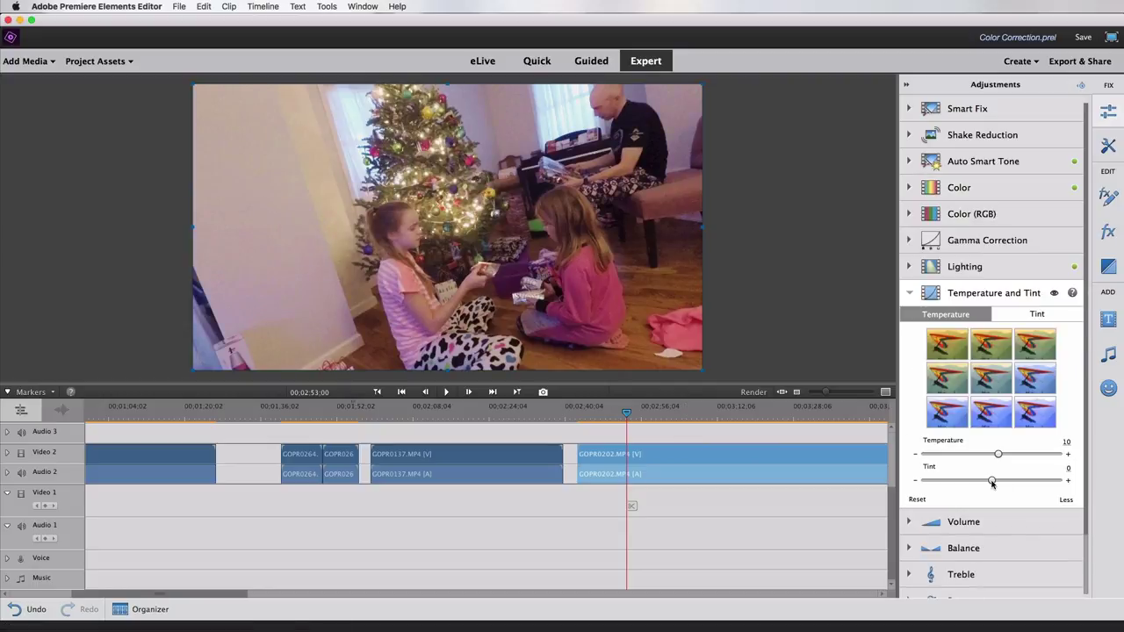